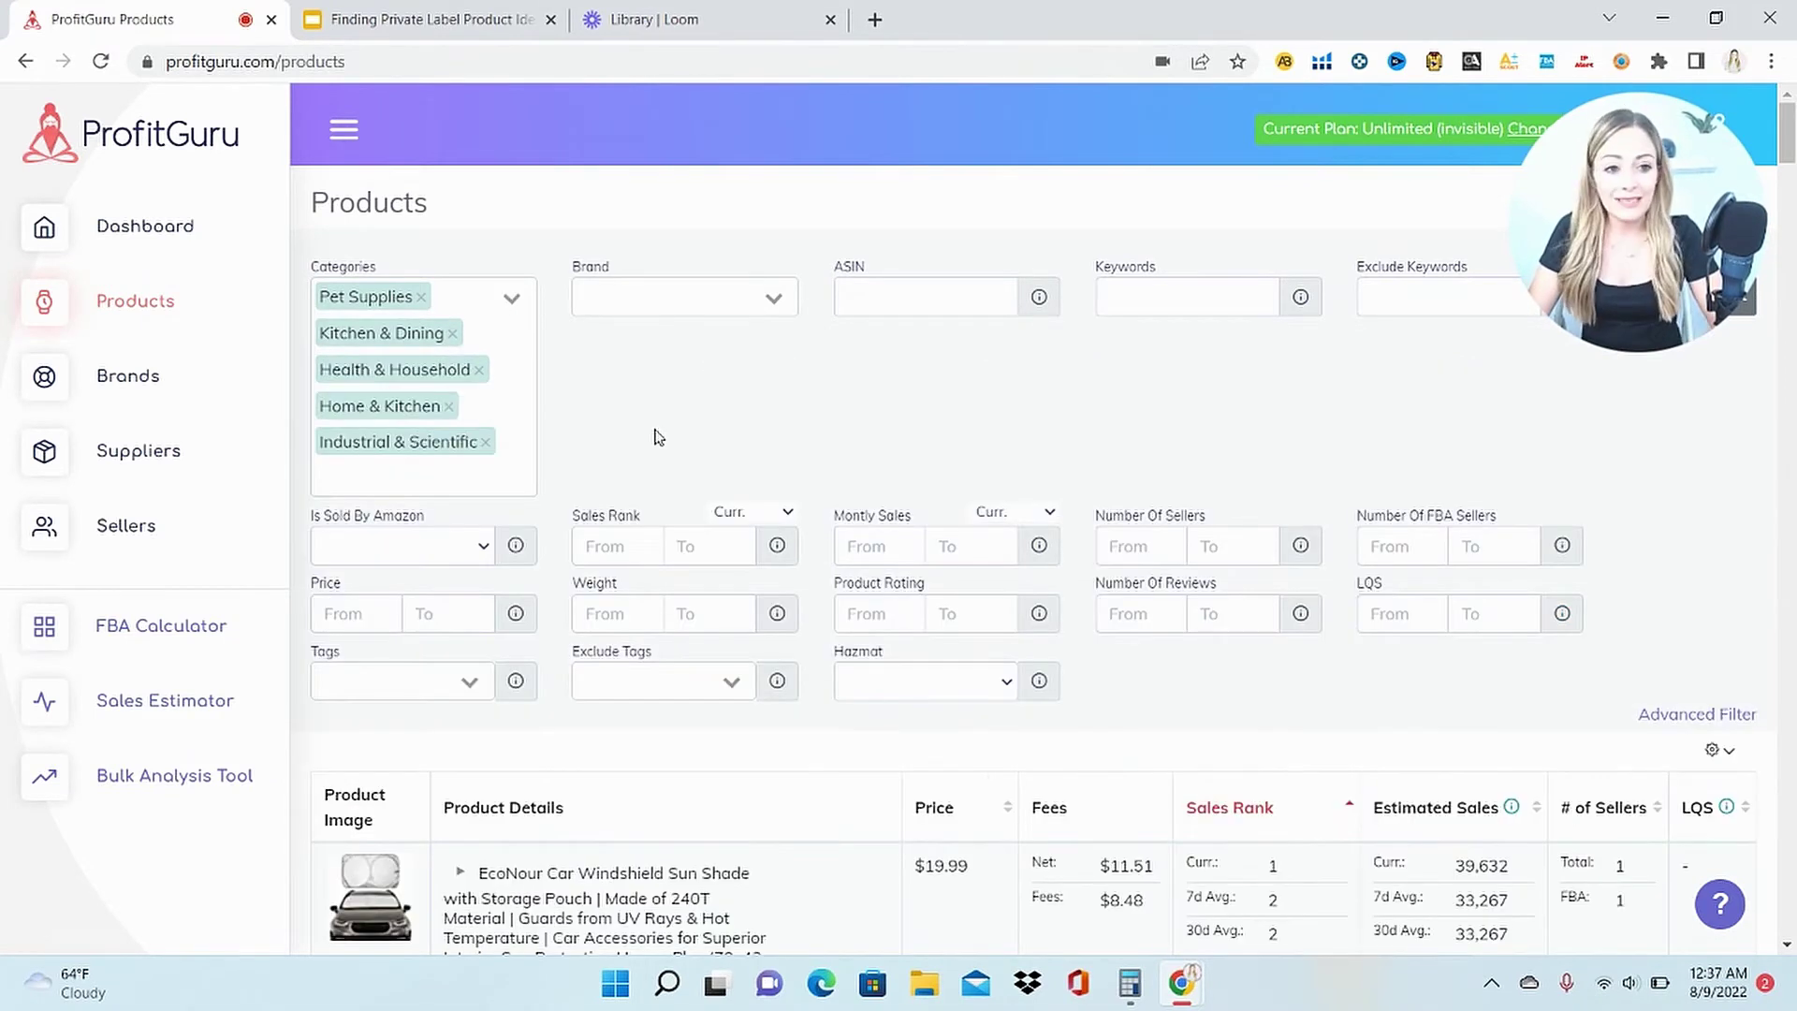
Step: Restrict the product filters to items not sold by Amazon, with a price range from 20 to 100
left_click(483, 549)
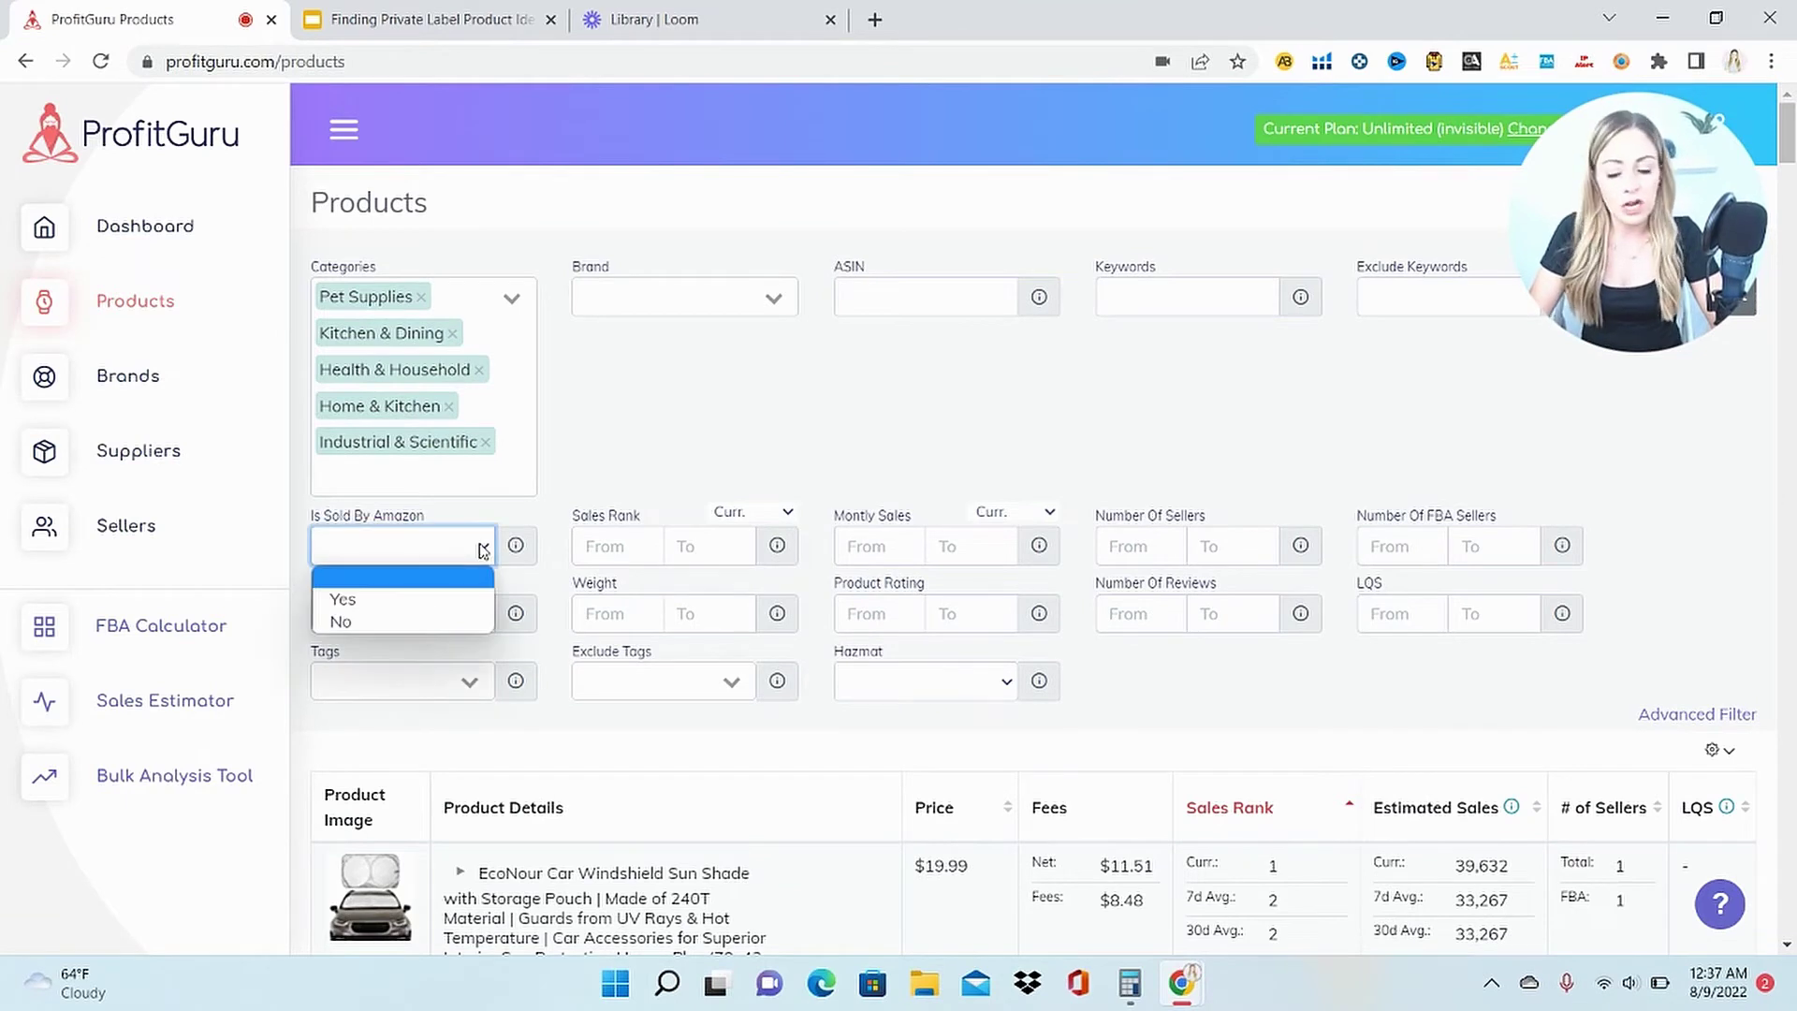
left_click(378, 622)
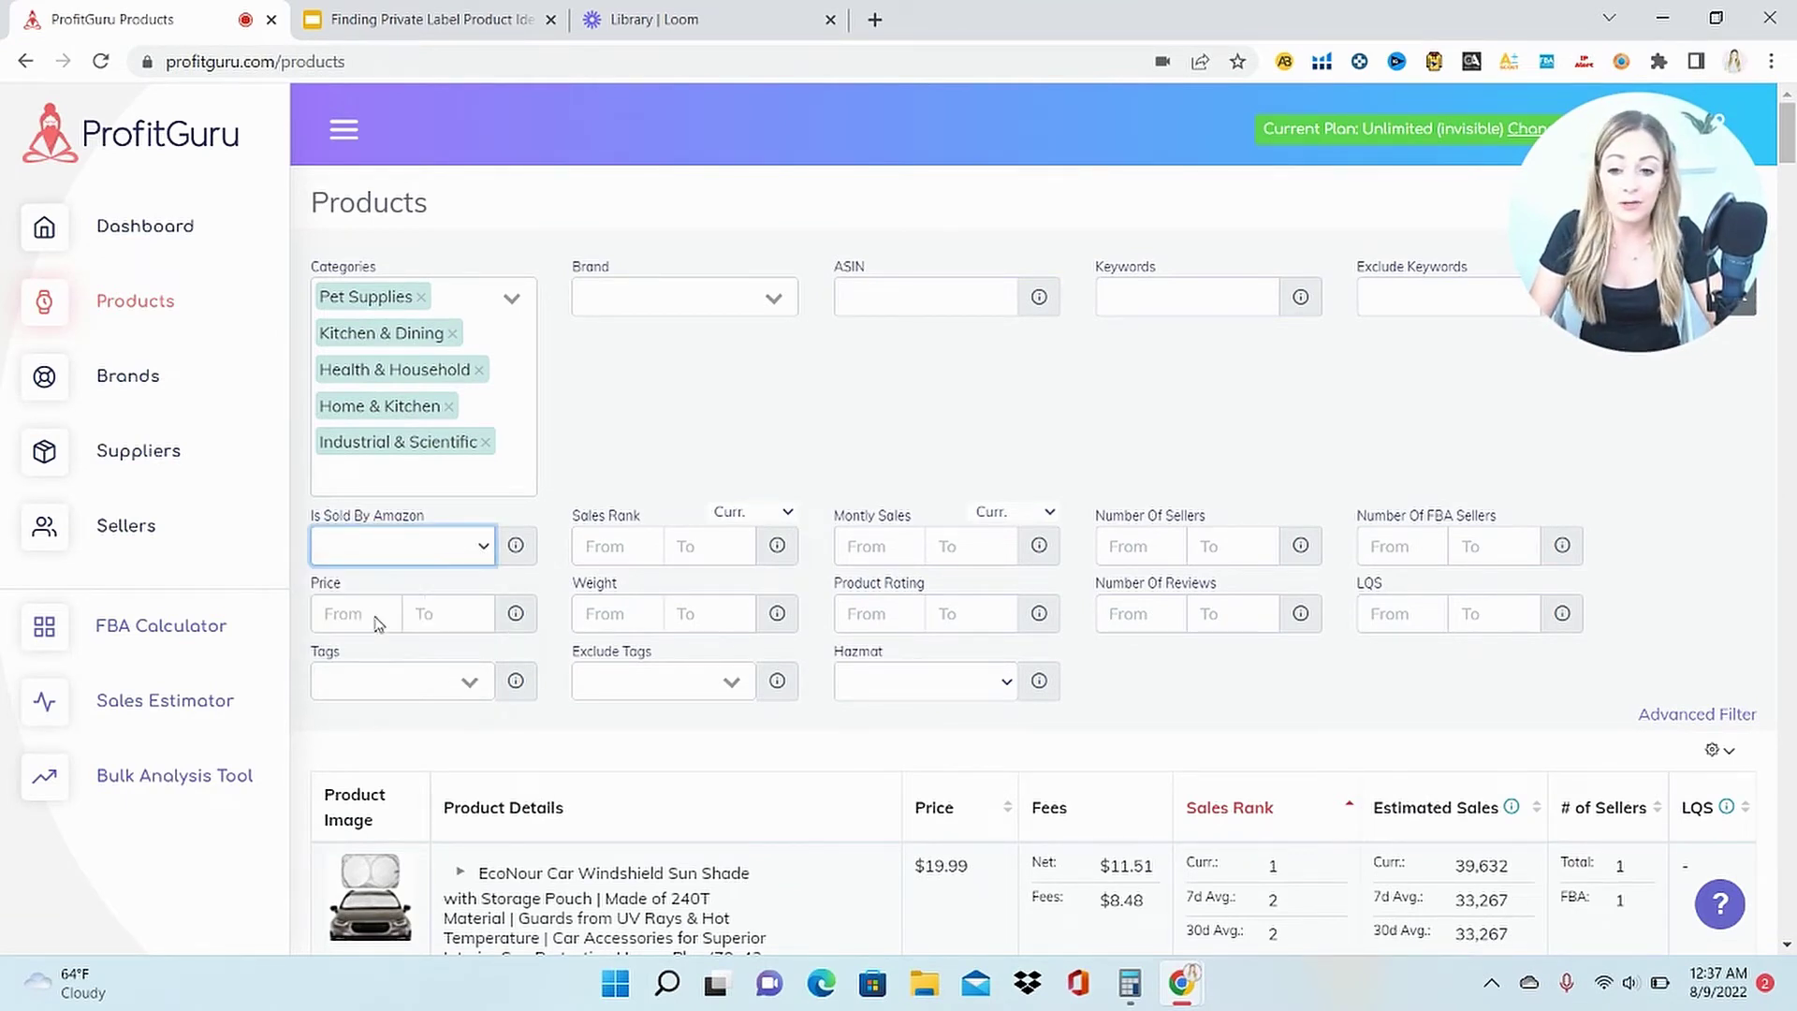
left_click(784, 424)
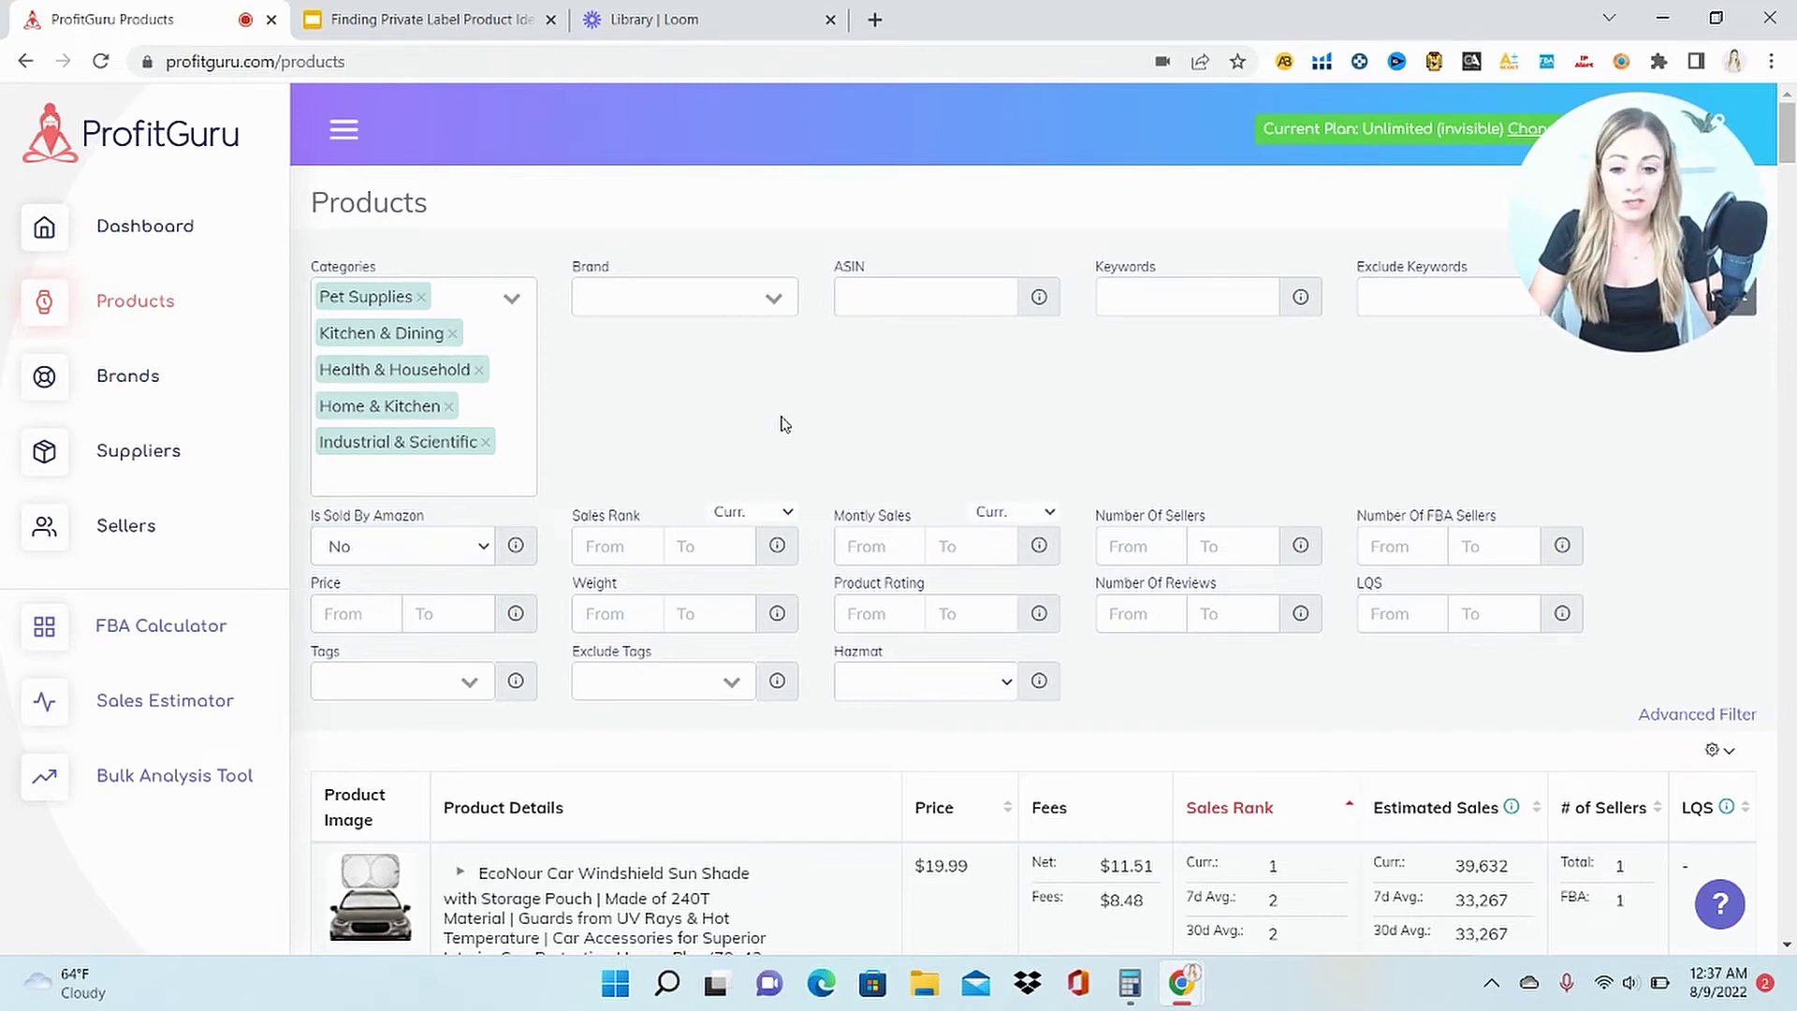
left_click(357, 618)
type("20")
key("Tab")
type("100")
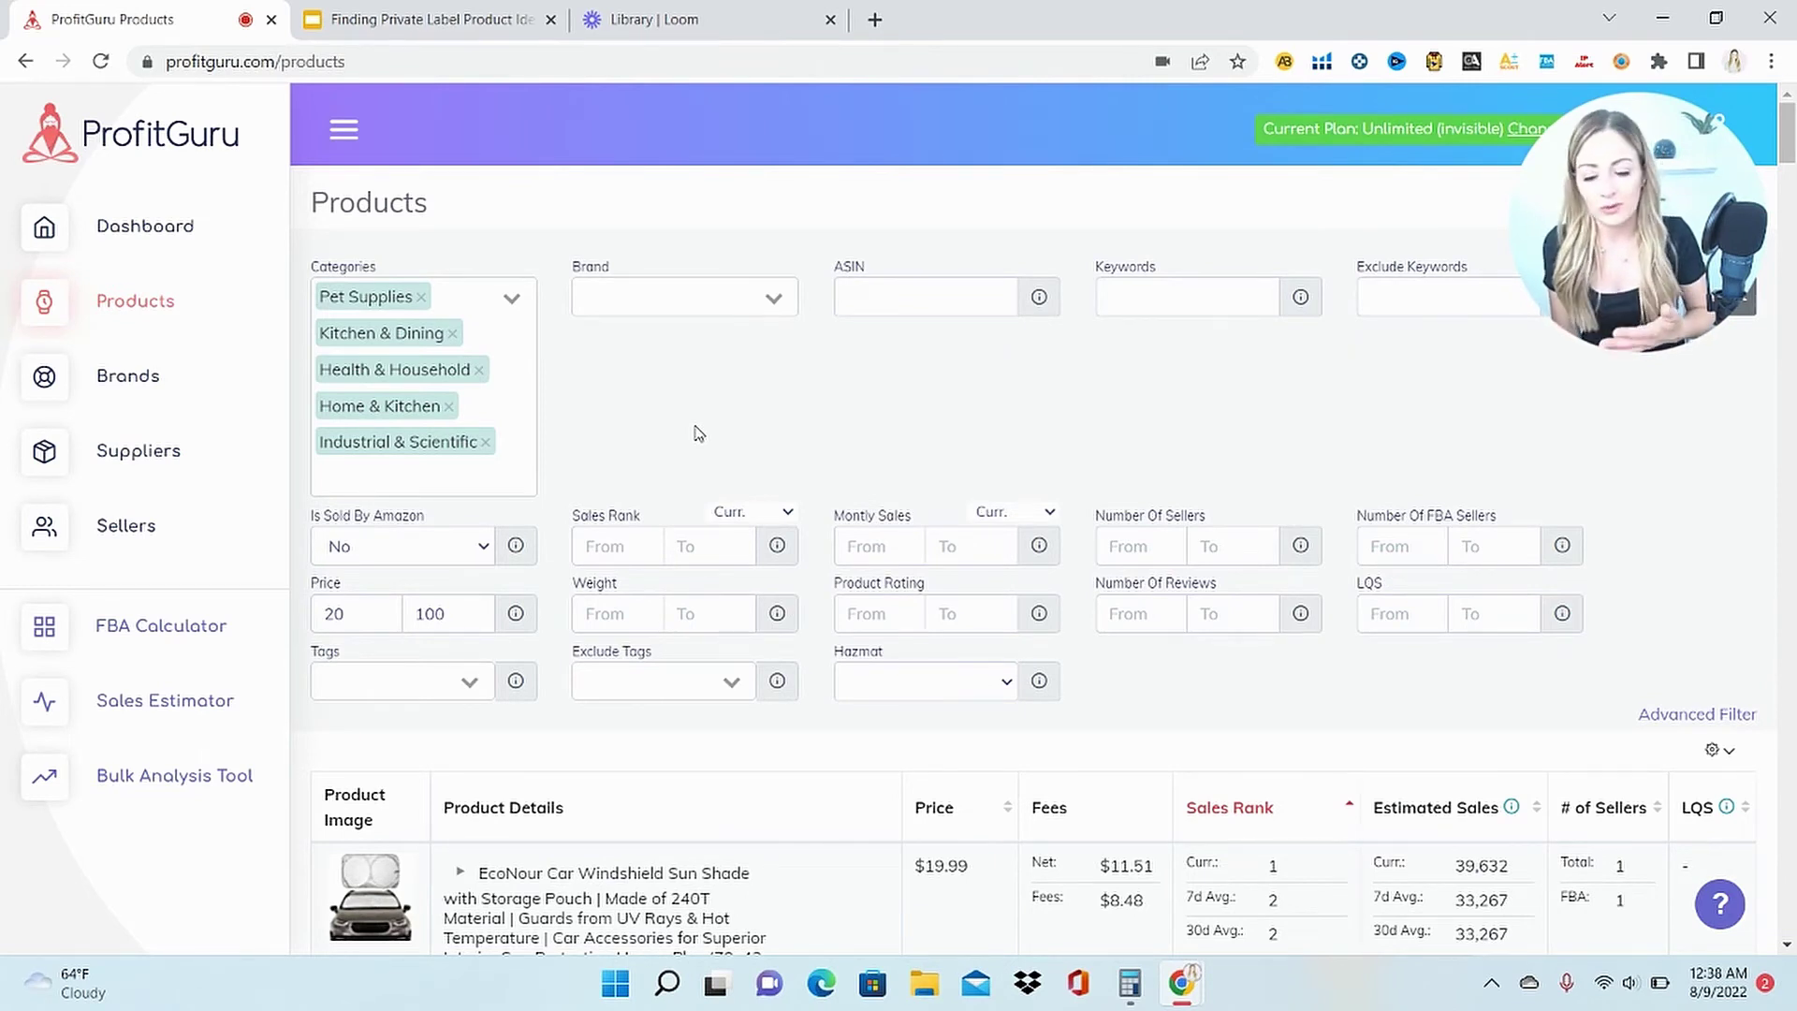
Step: Set the maximum weight filter to 4 and the minimum monthly sales filter to 300
left_click(679, 620)
type("4")
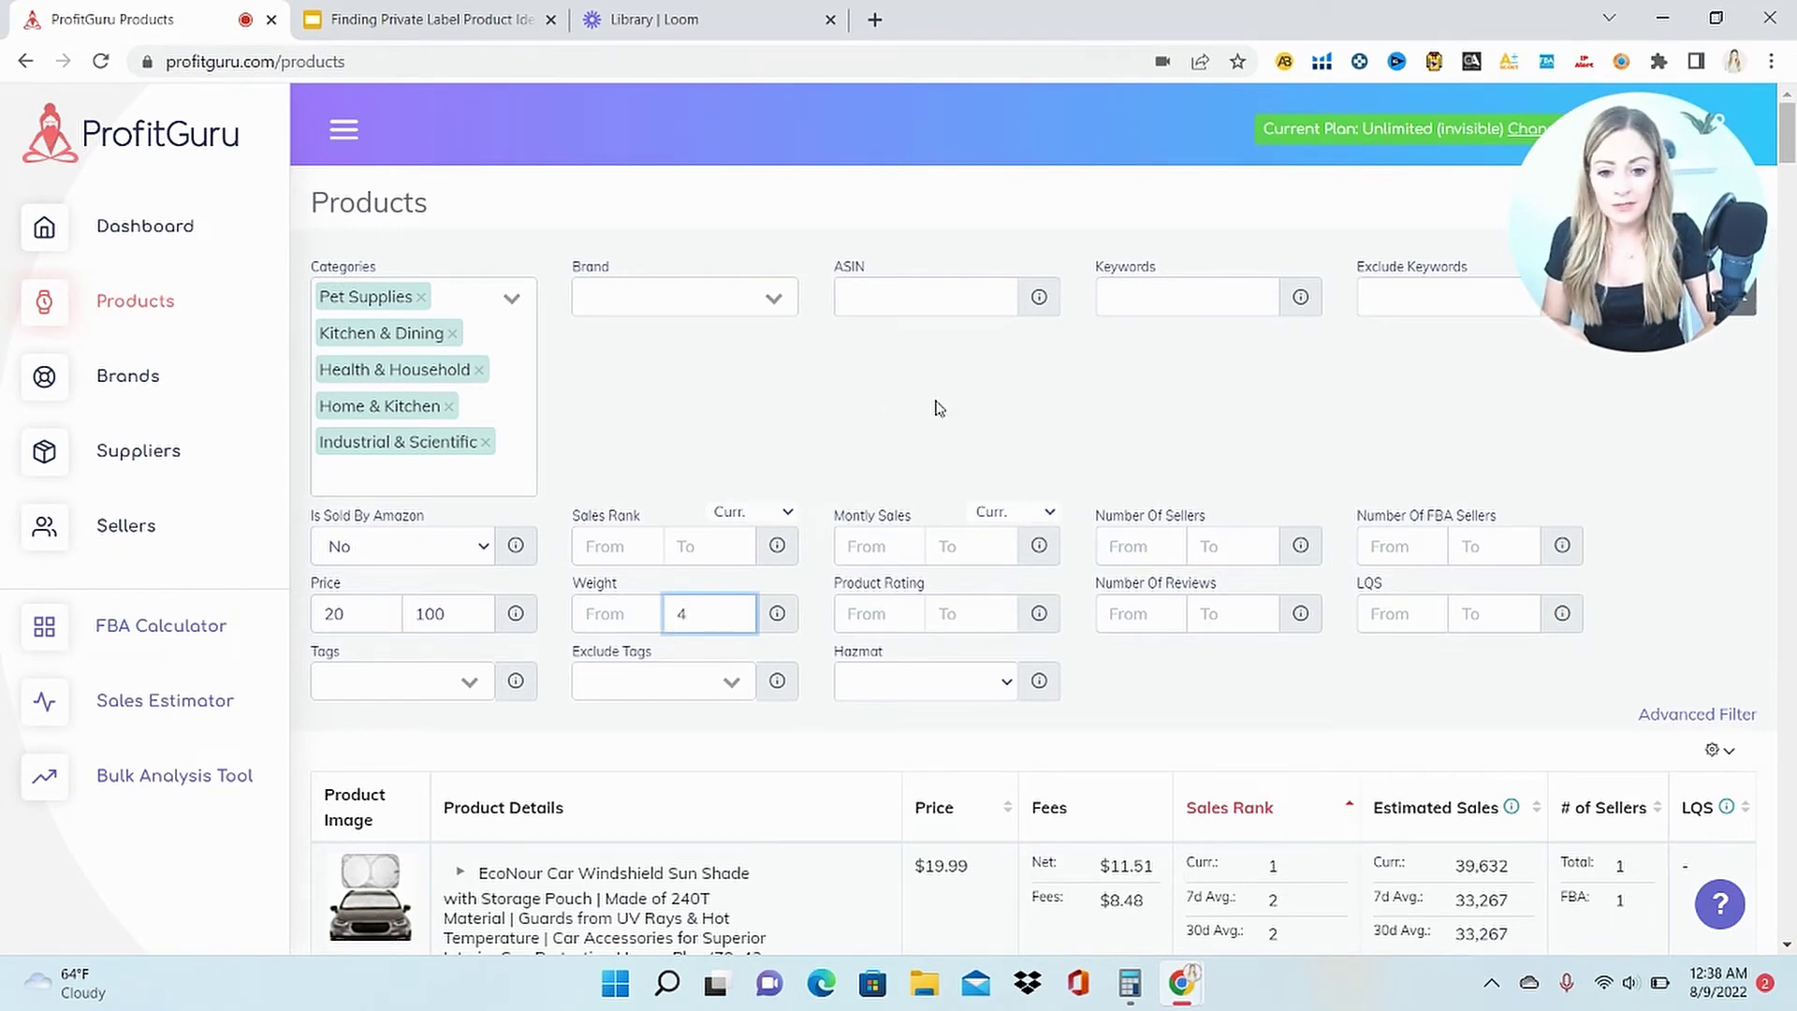
left_click(866, 546)
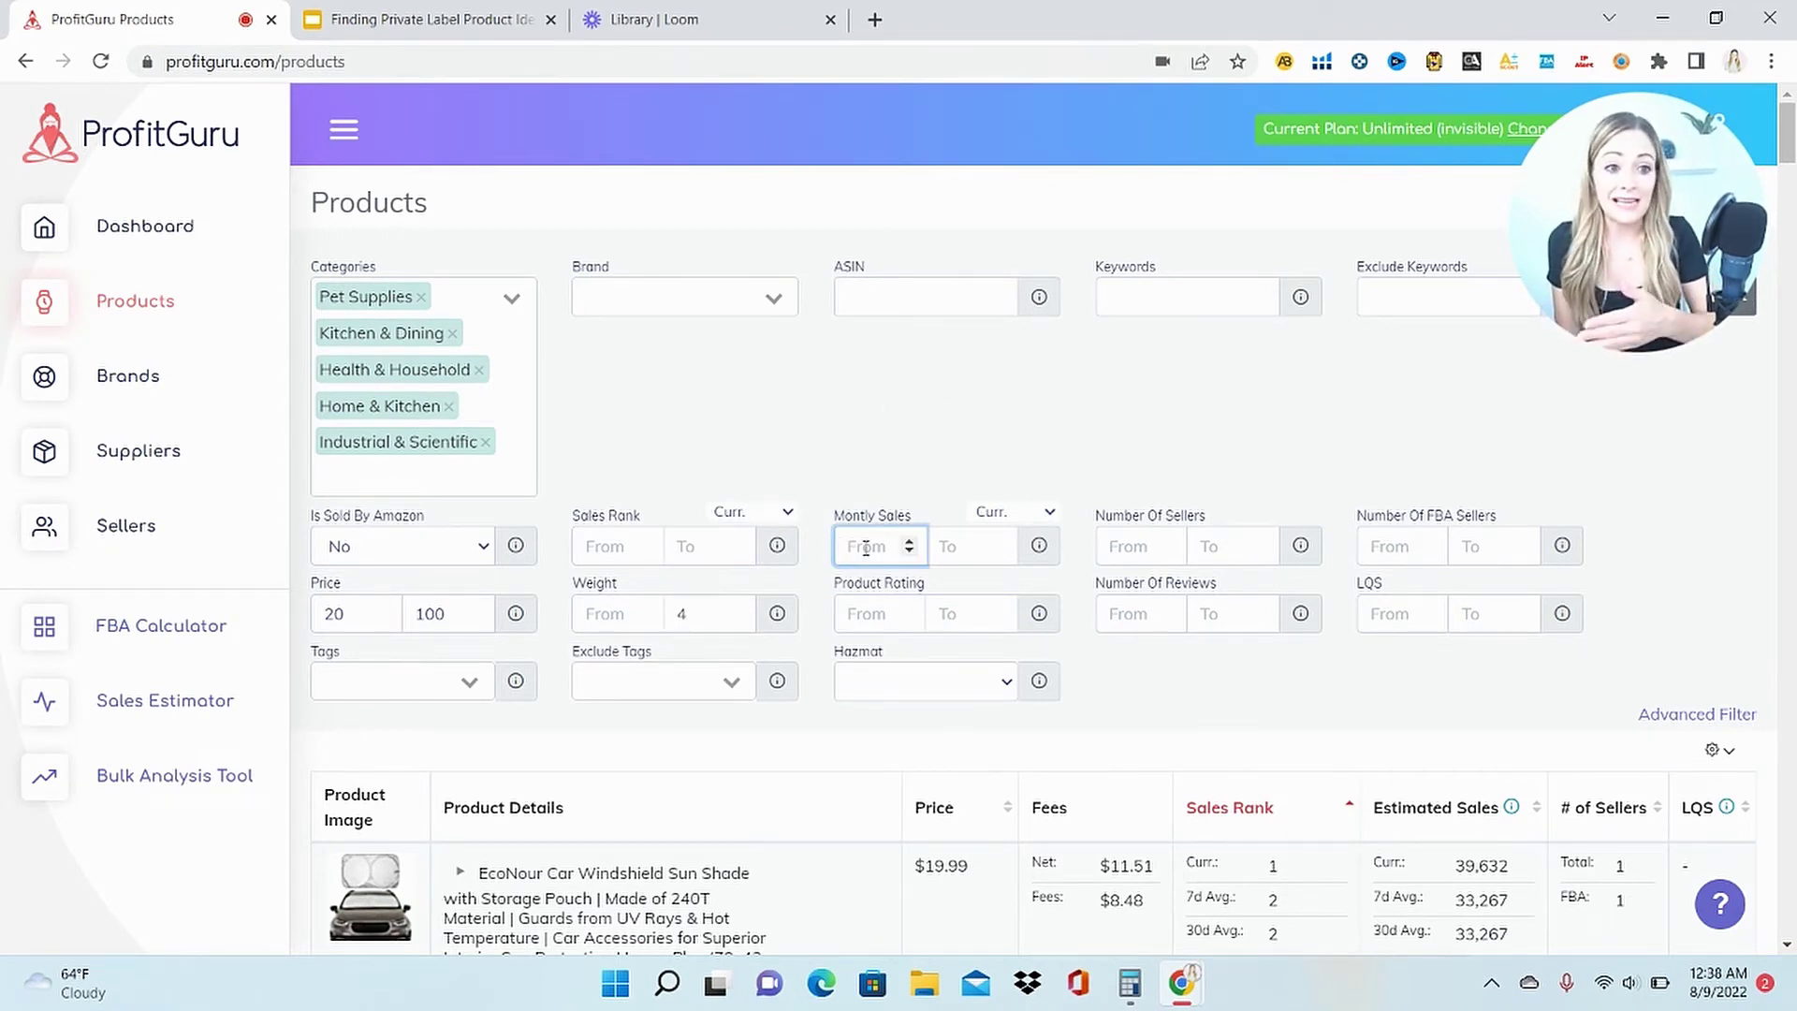
type("300")
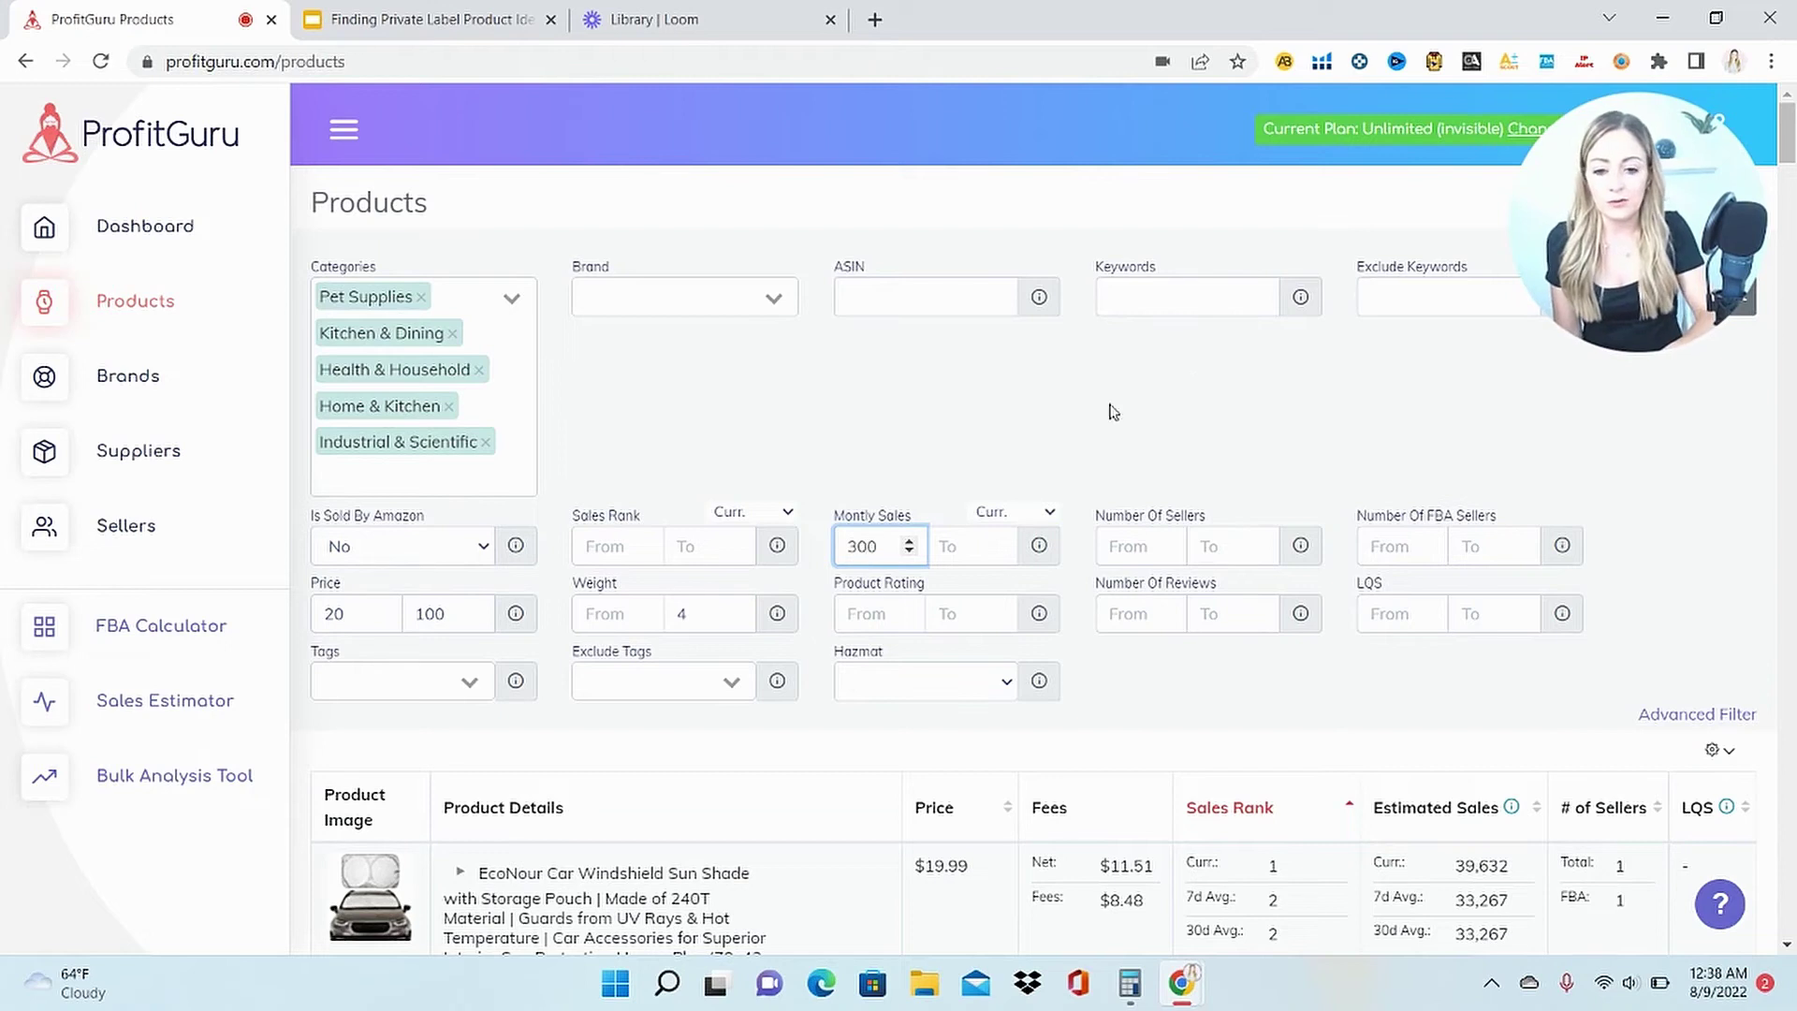
left_click(1205, 382)
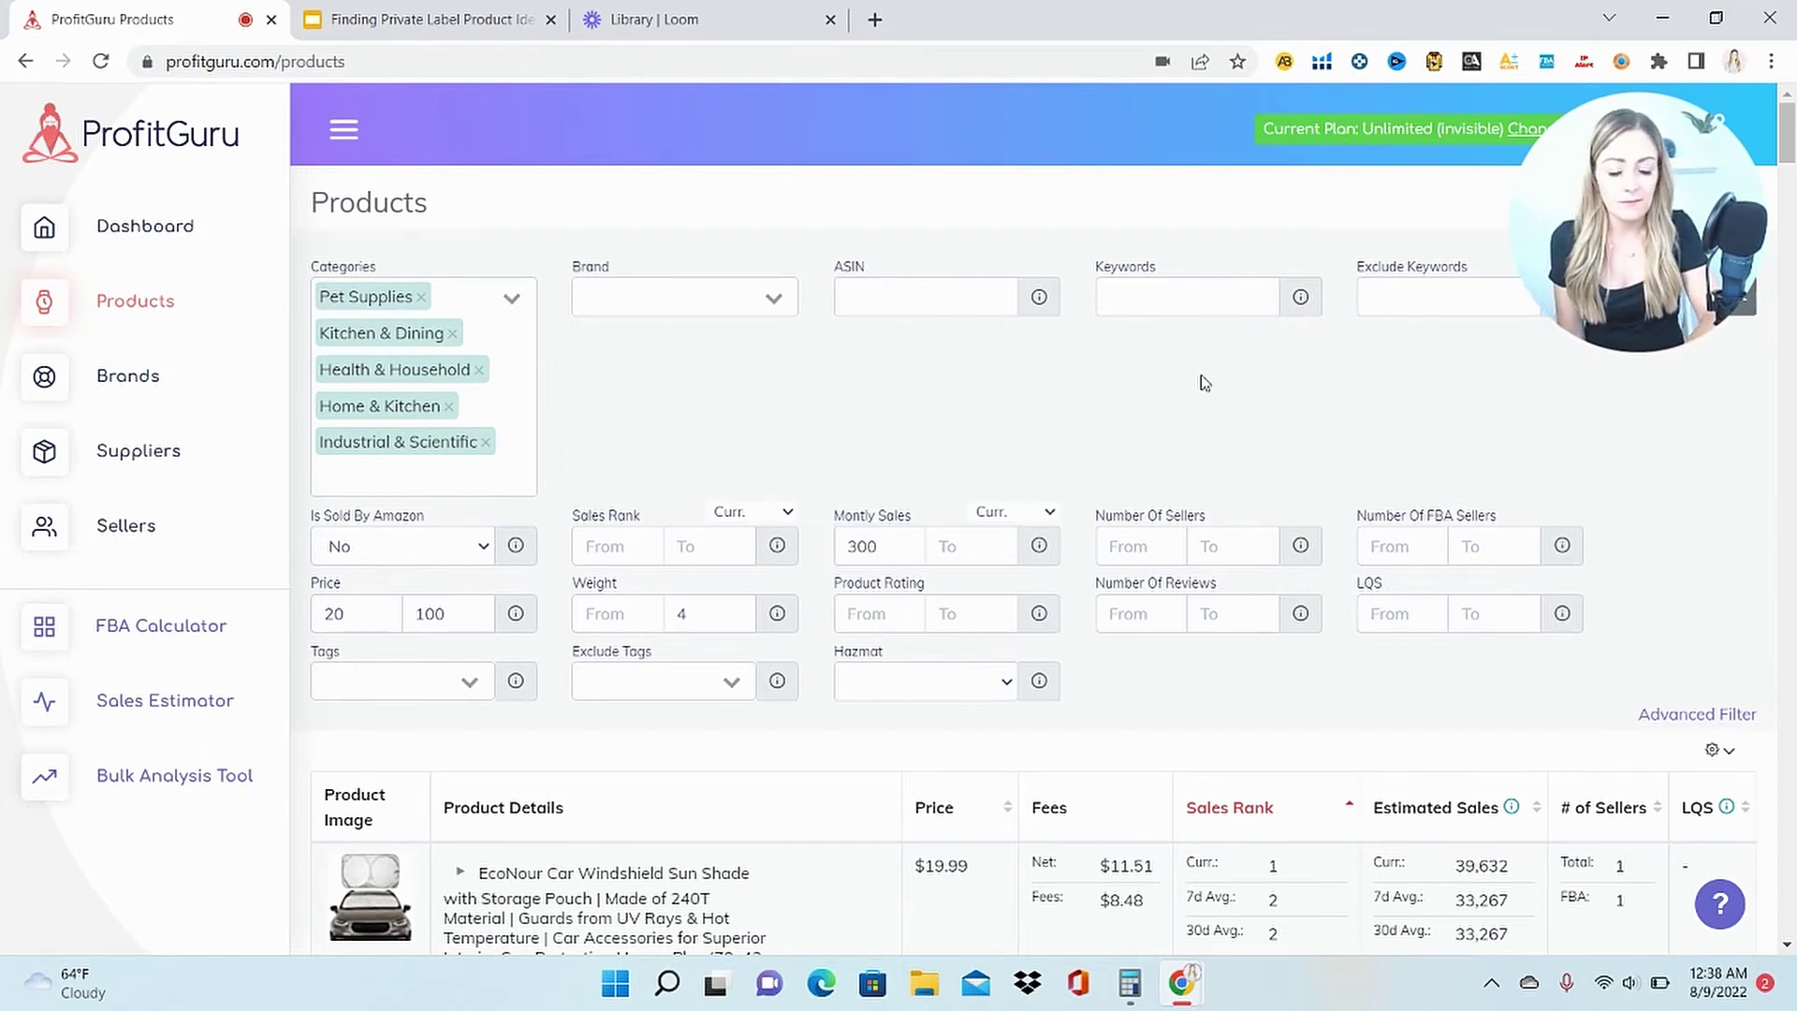
Step: Cap the number of reviews at 400 and set the Hazmat filter to No
left_click(1207, 617)
type("400")
left_click(1381, 426)
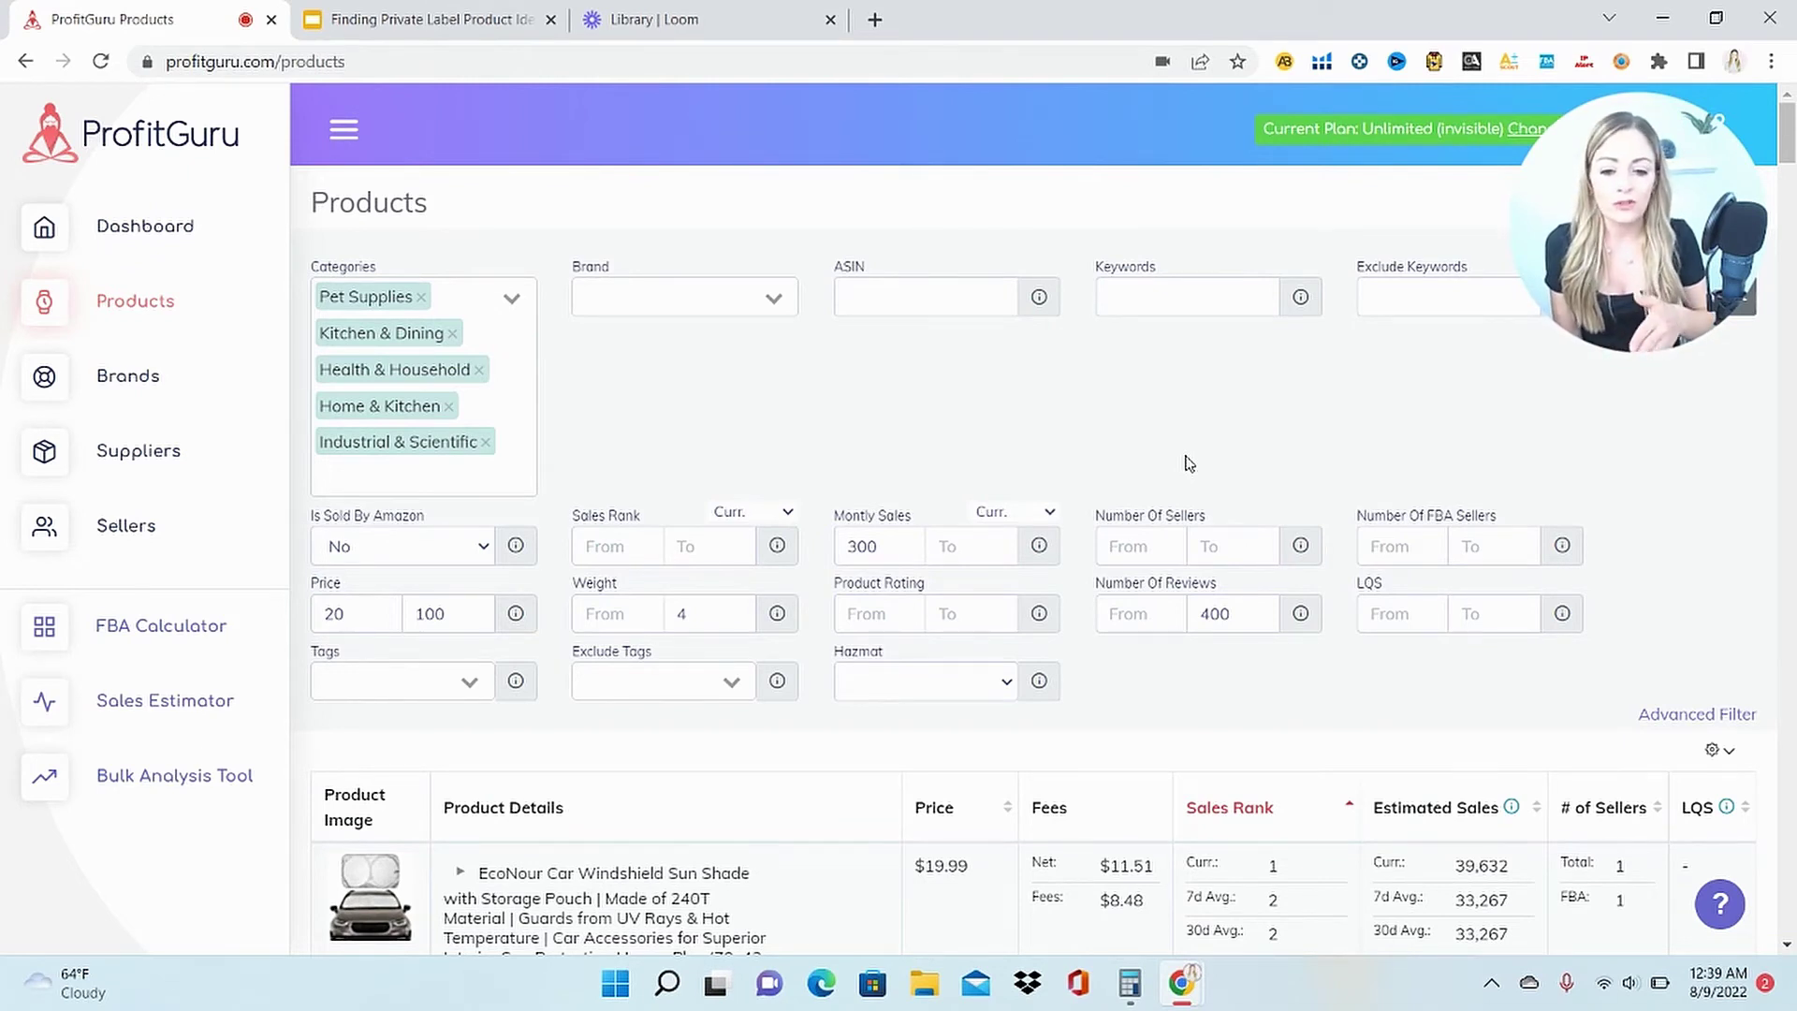
left_click(924, 681)
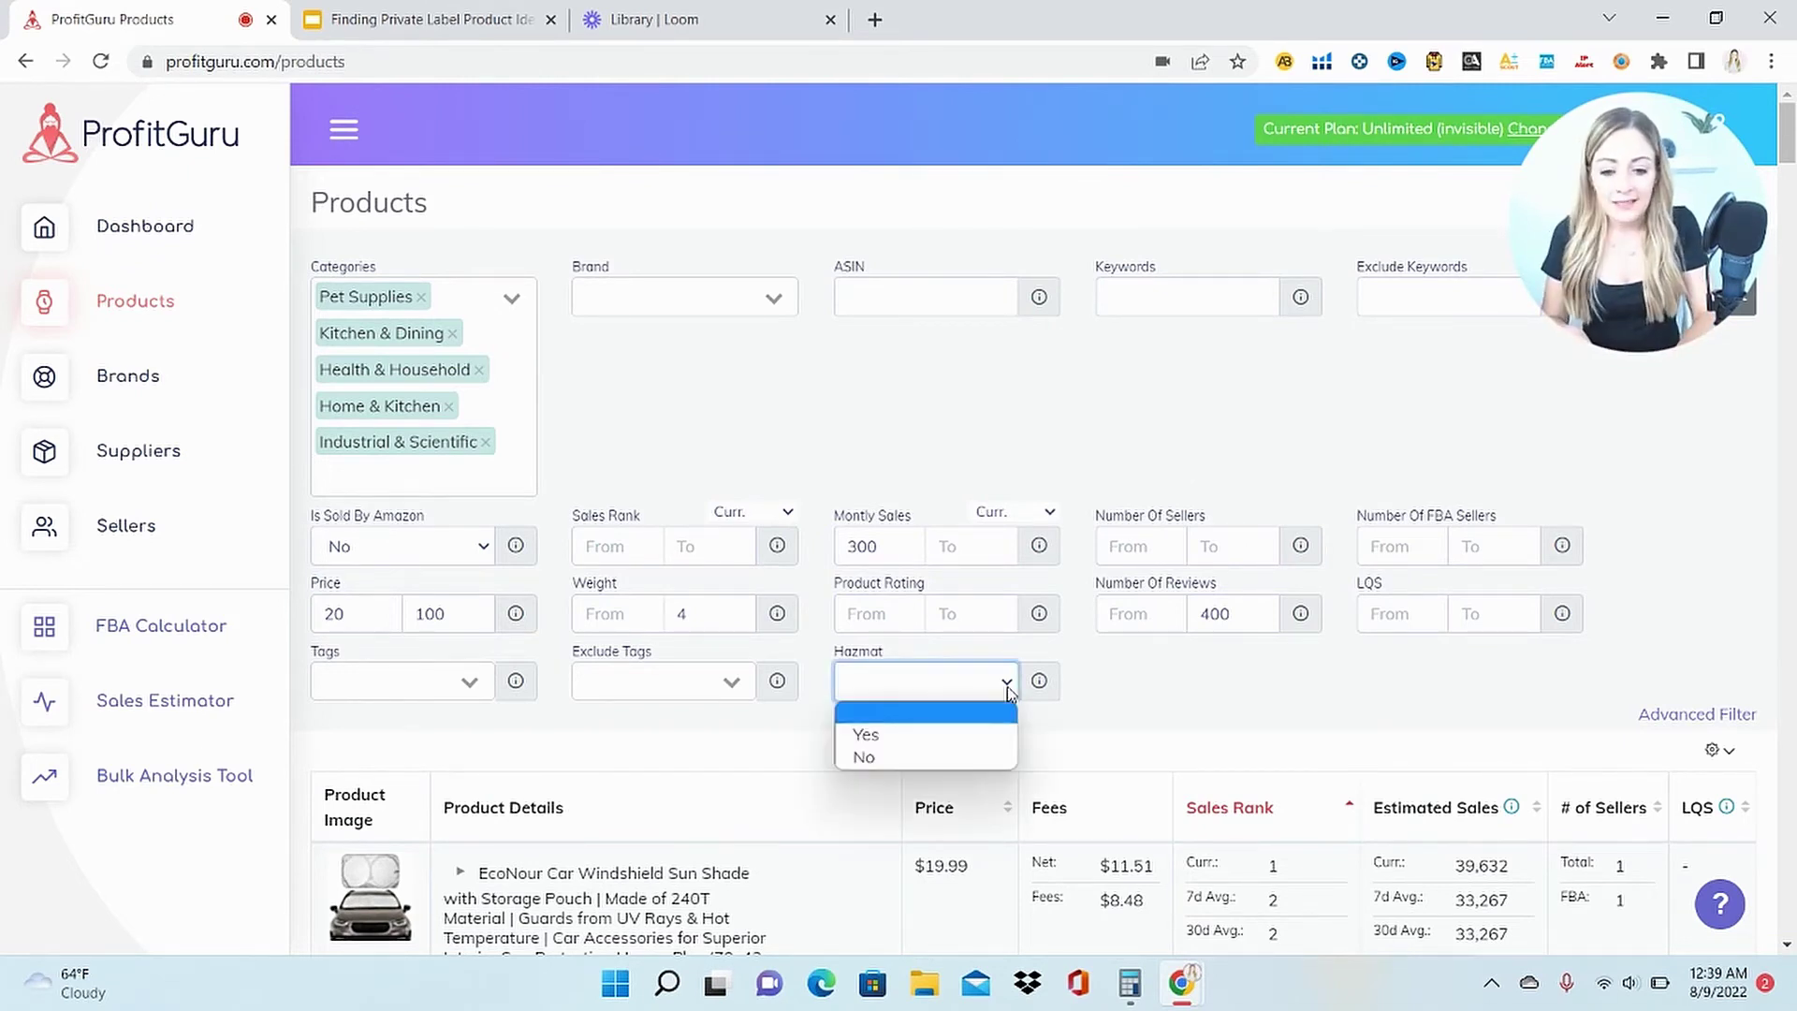
left_click(930, 754)
left_click(1249, 718)
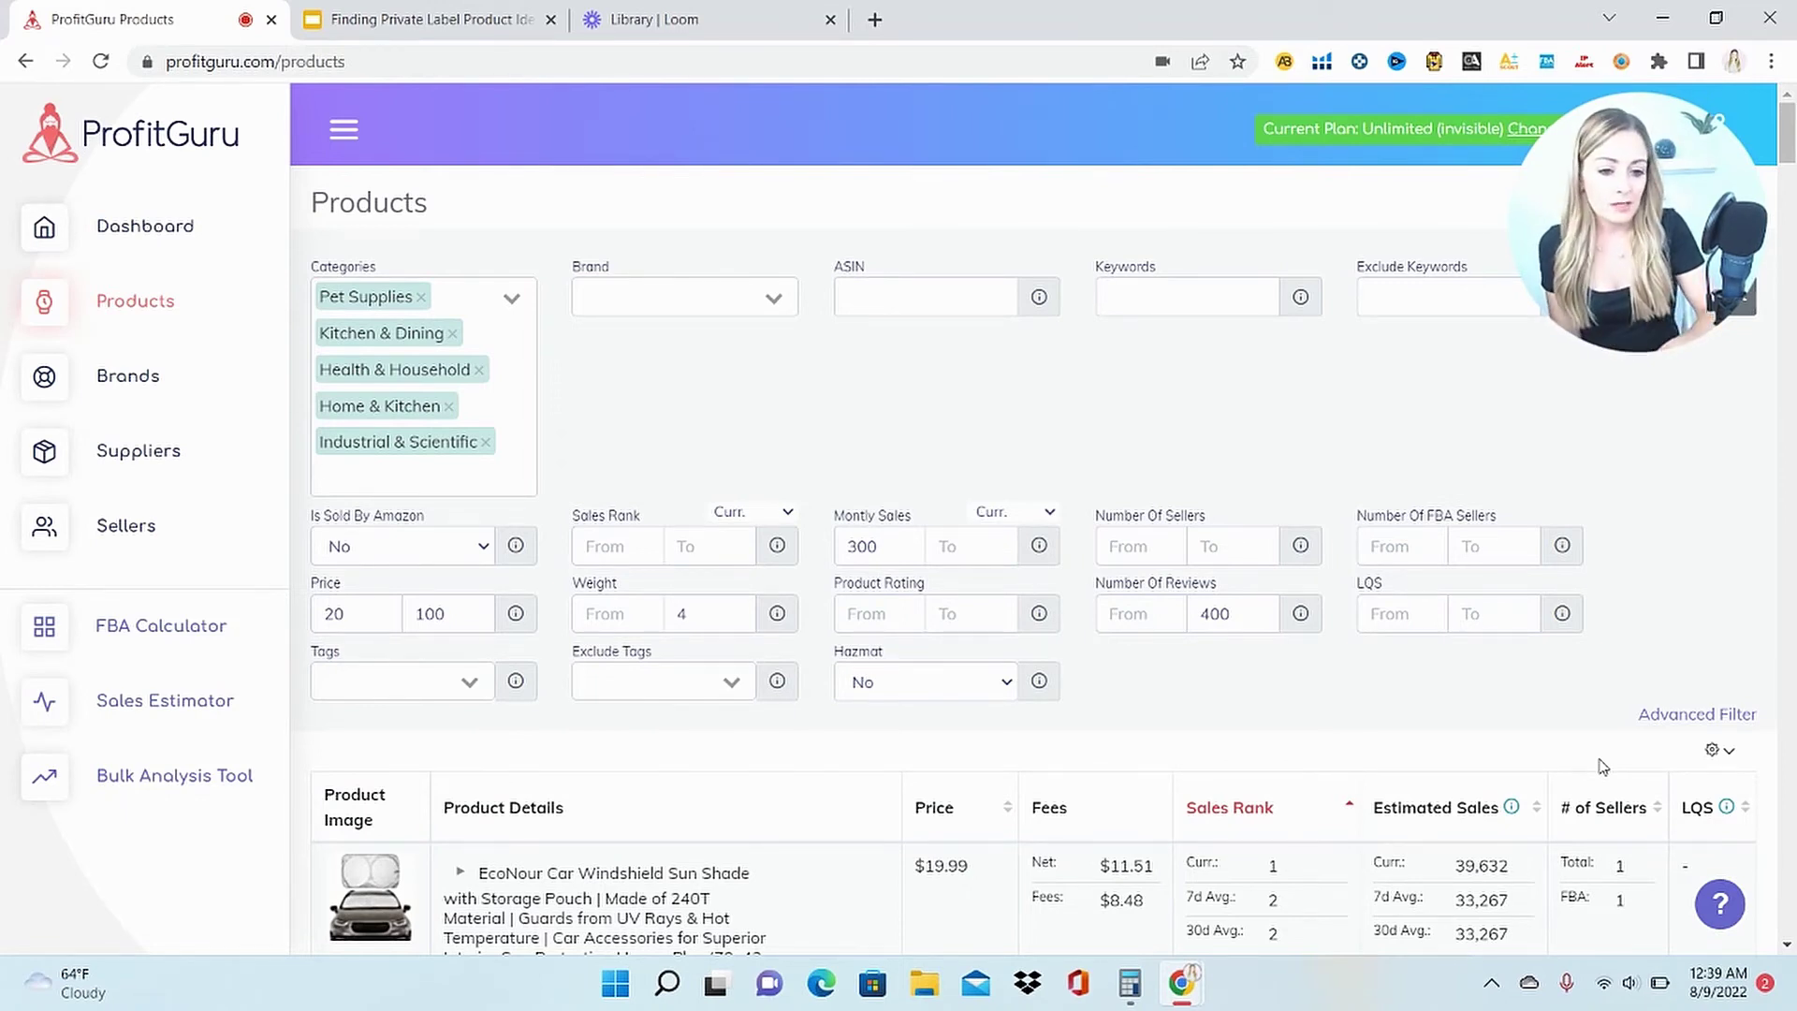
Step: Set the maximum LQS to 7 and run the product search with all the filters
left_click(1480, 621)
type("7")
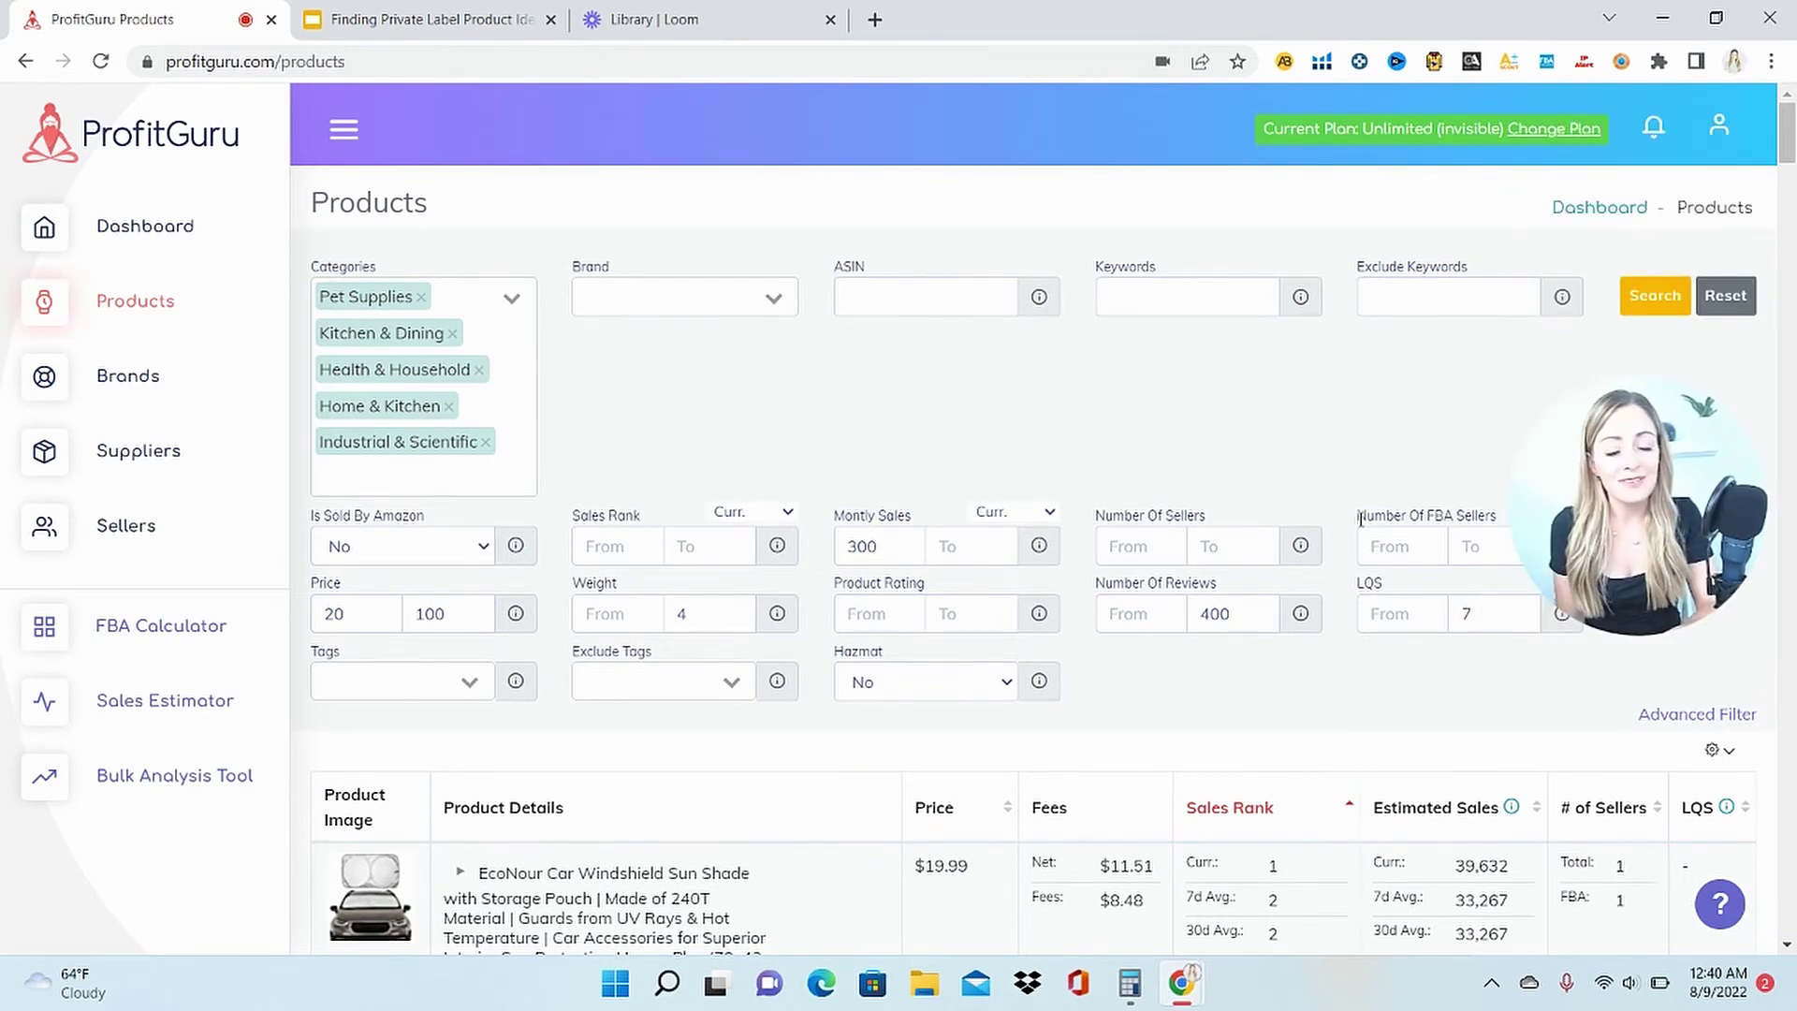
left_click(1654, 296)
Step: Browse the filtered products down to the 880 Pet Waste Bags and examine their price, fees and net amount
scroll(1029, 562, "down", 5)
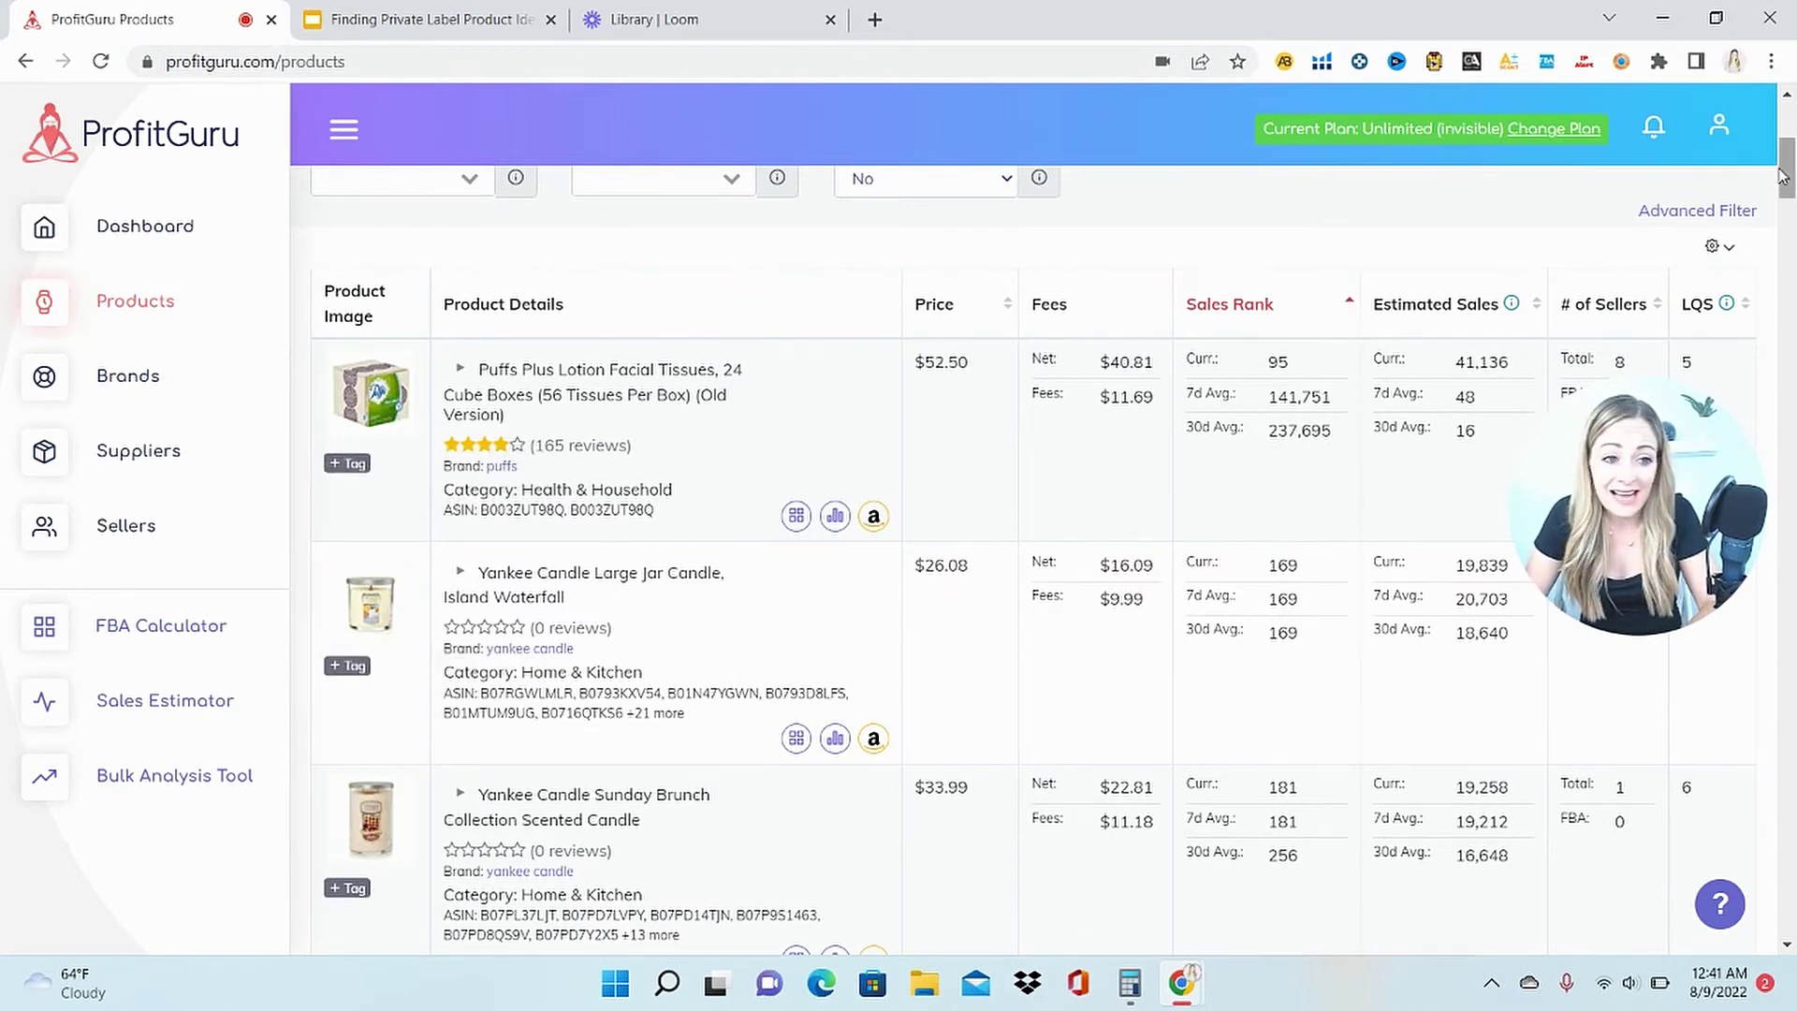
left_click_drag(1784, 180, 1794, 281)
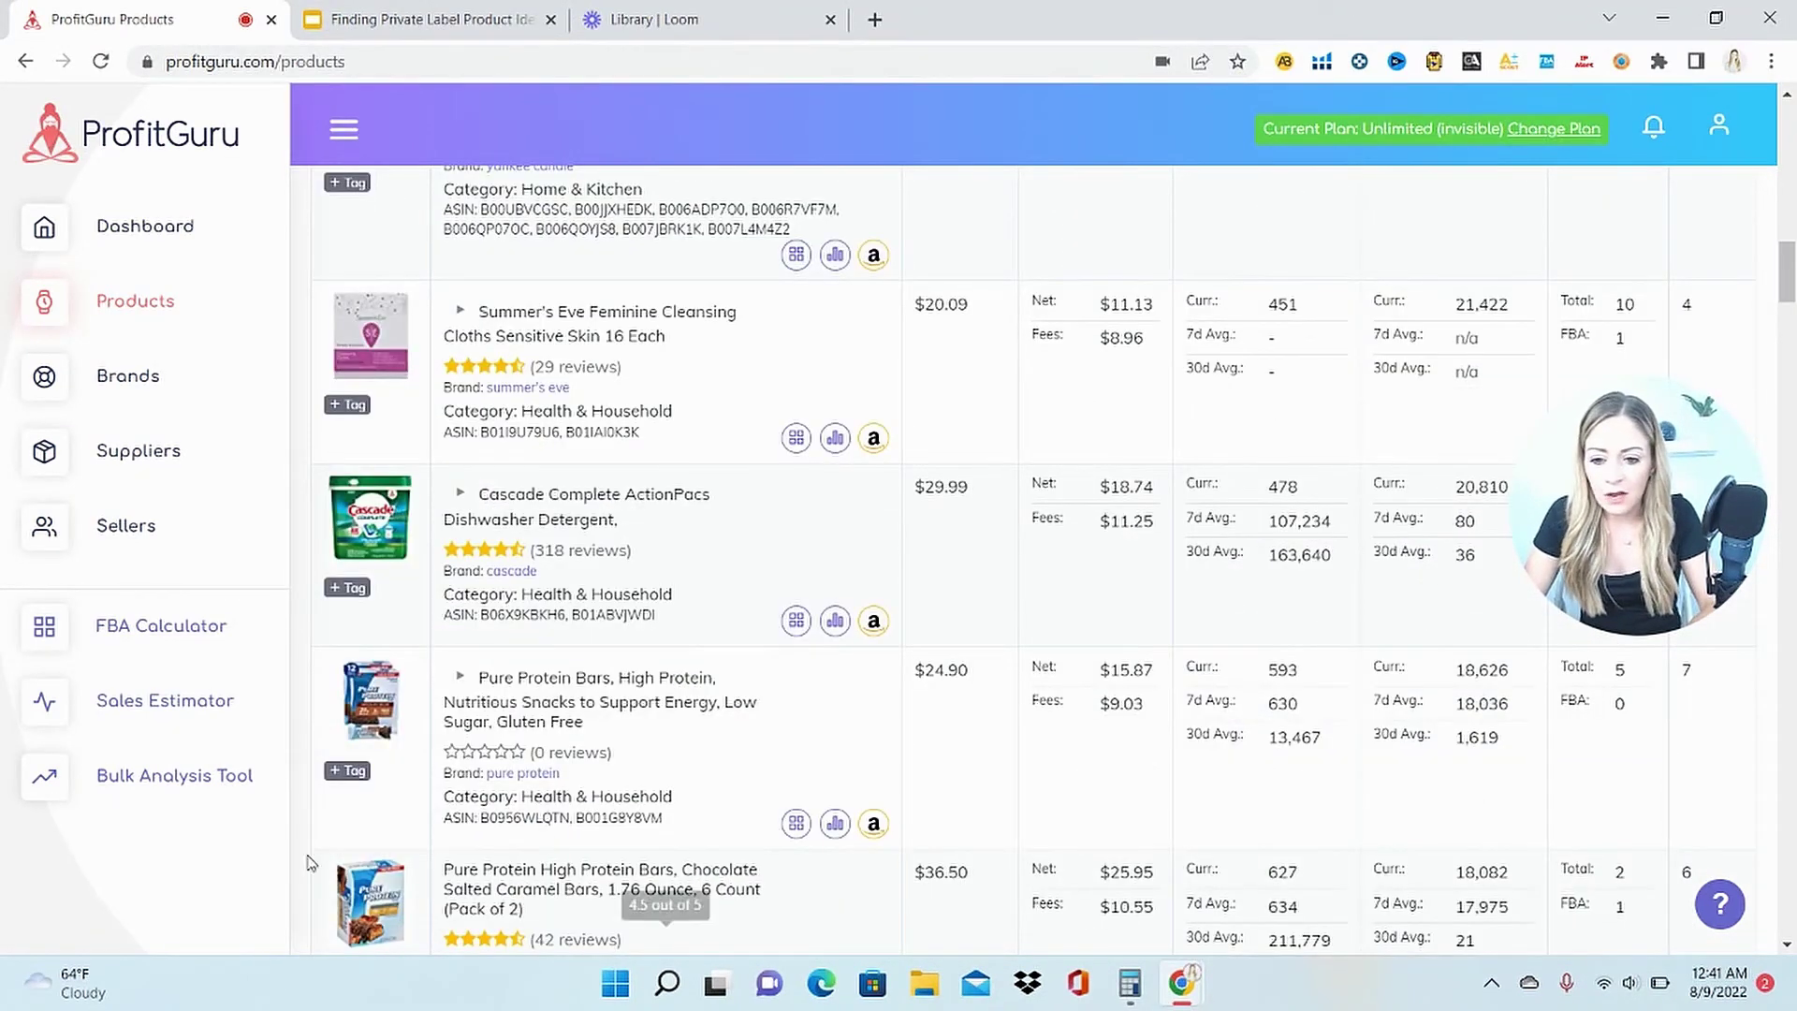
left_click_drag(1788, 276, 1783, 344)
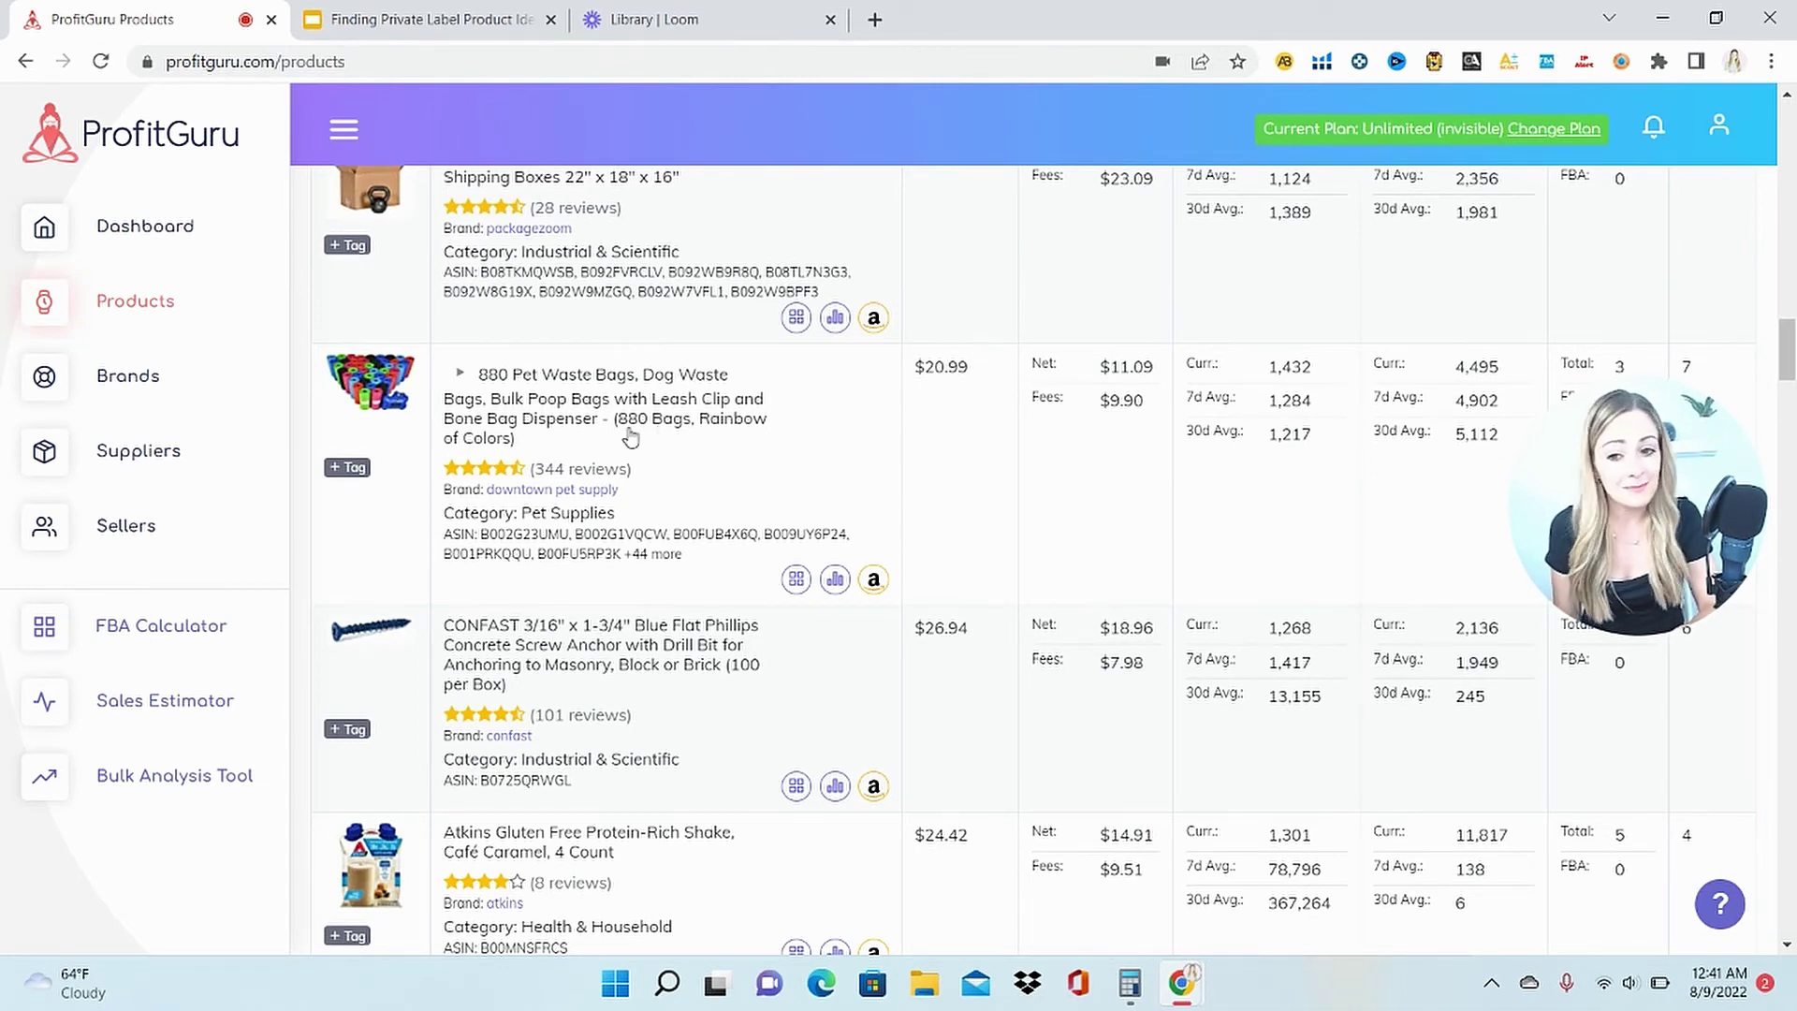
left_click_drag(1784, 372, 1784, 370)
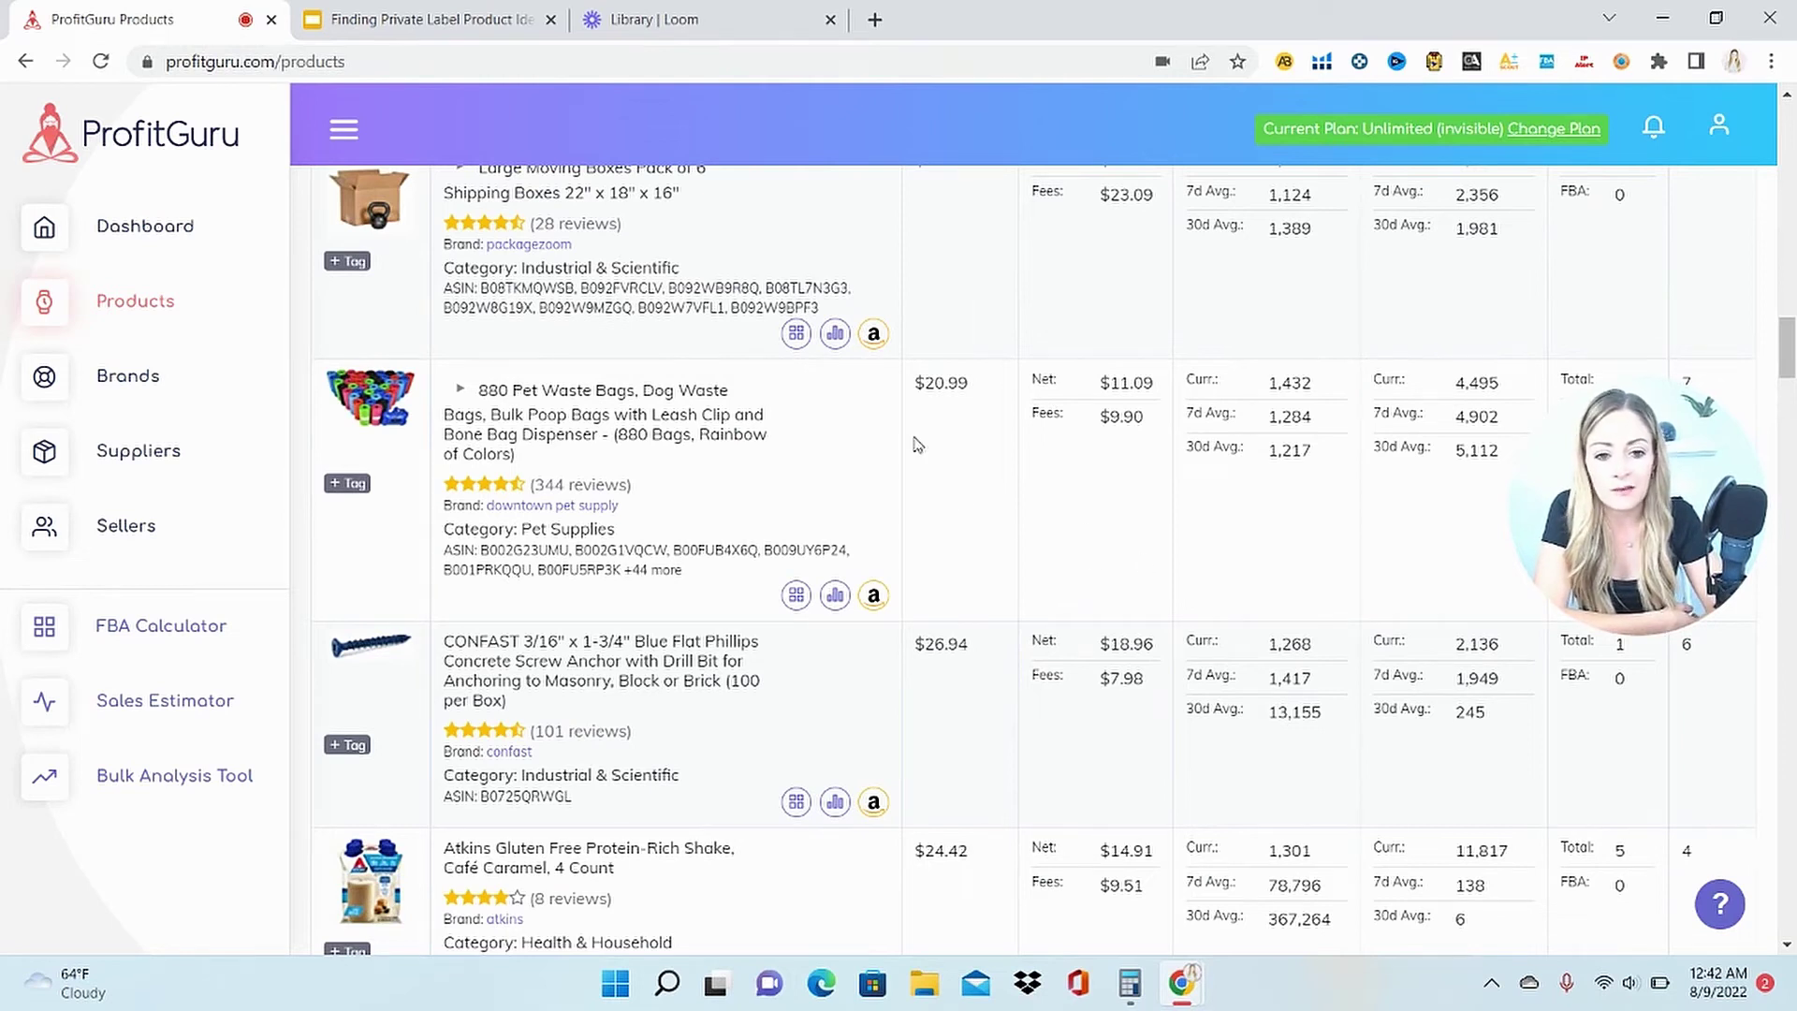
mouse_move(1119, 418)
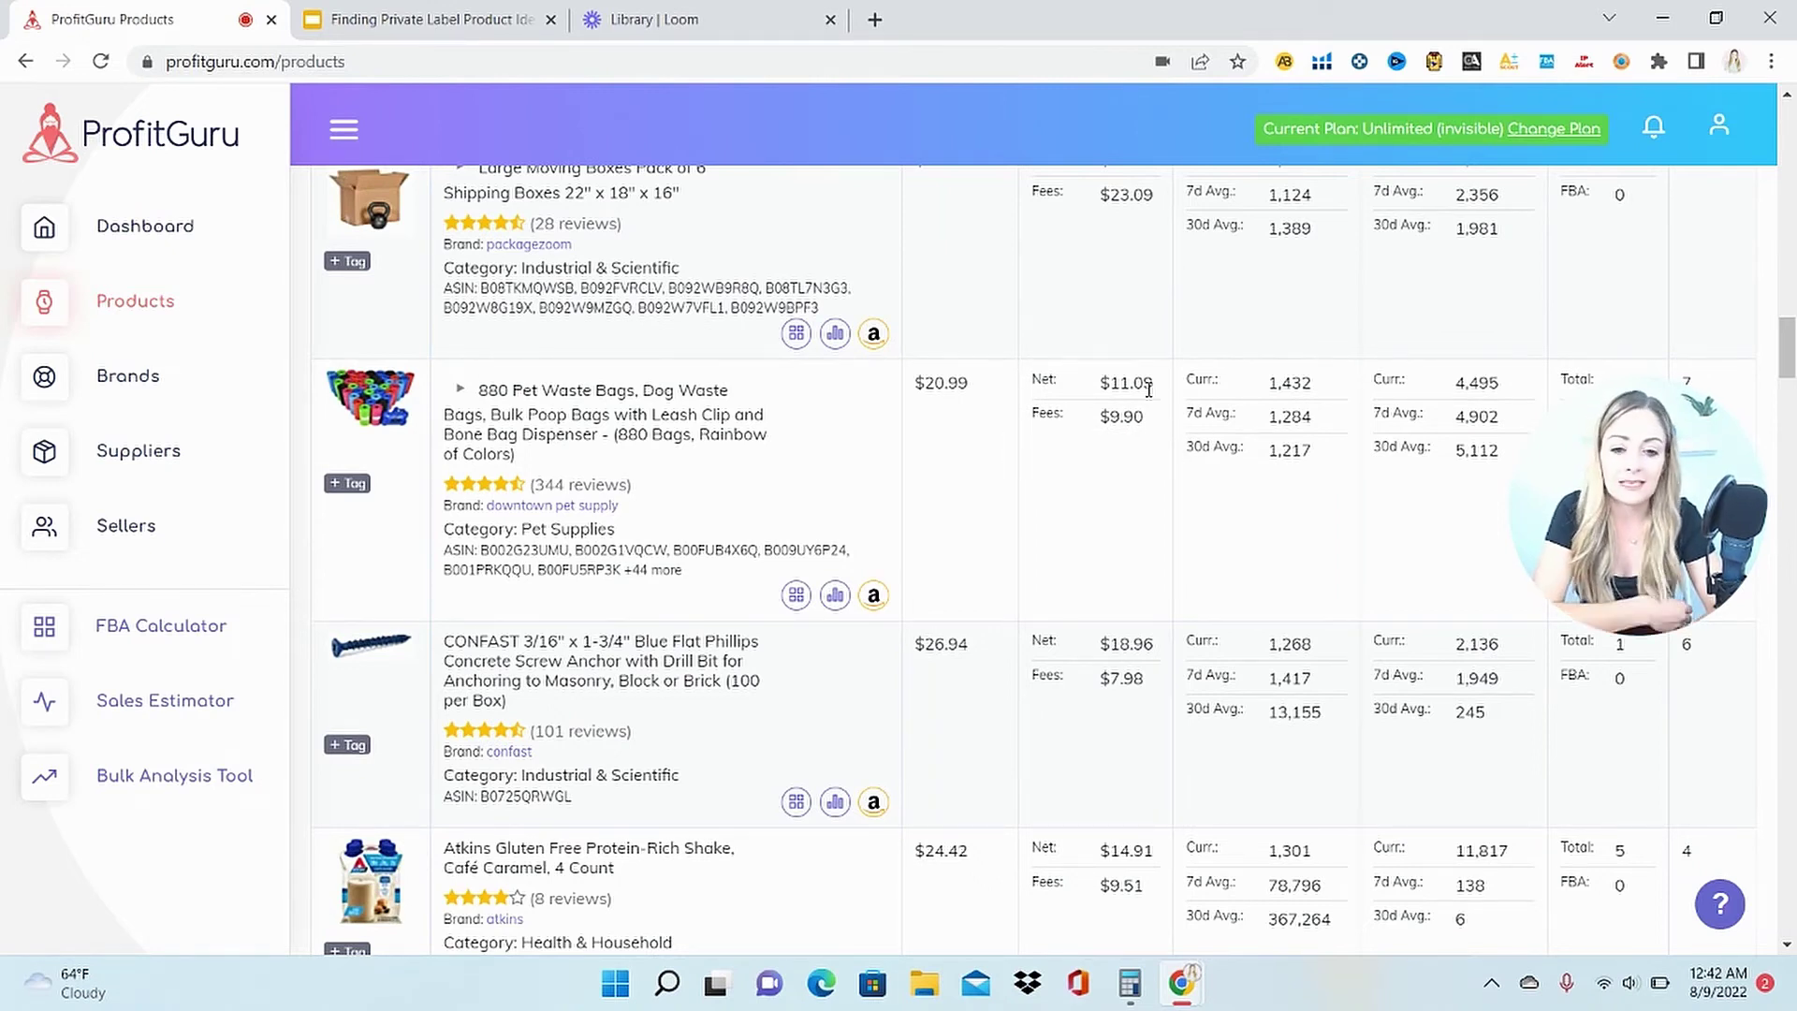
left_click_drag(1157, 387, 1074, 389)
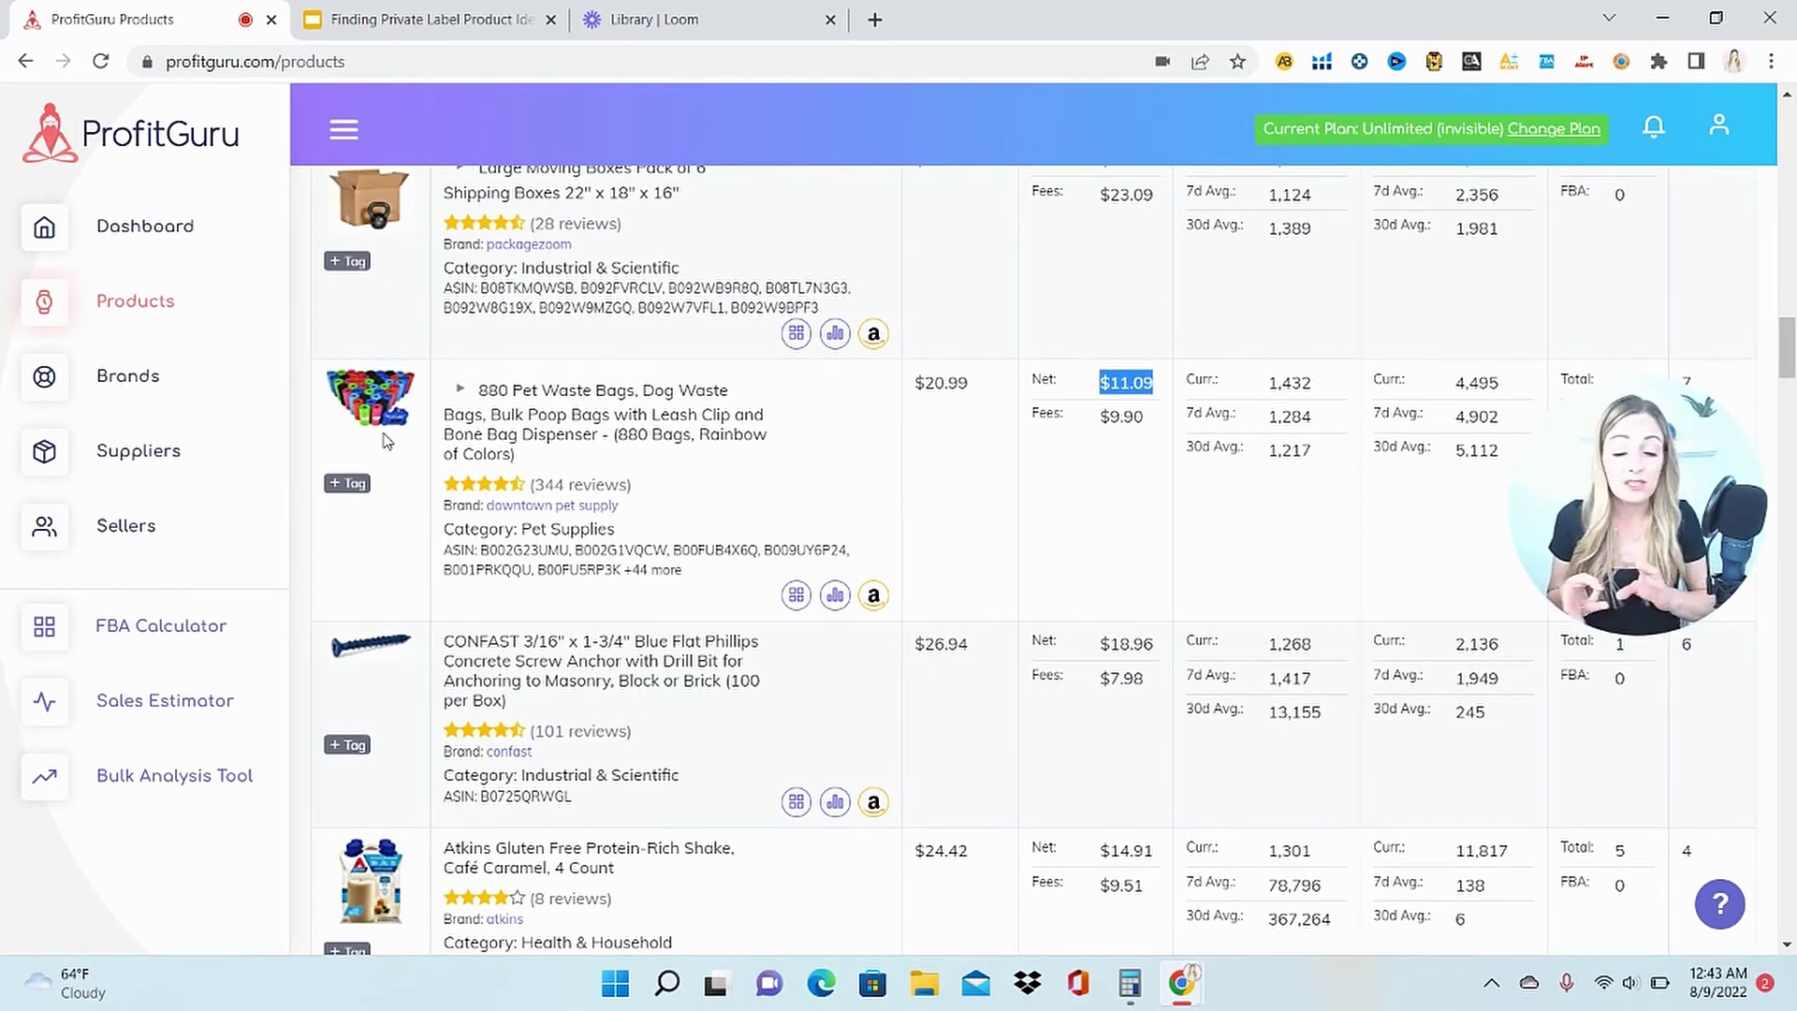
Step: Check the price, sales rank and seller history charts for the 880 Pet Waste Bags
scroll(805, 383, "down", 1)
left_click(1223, 329)
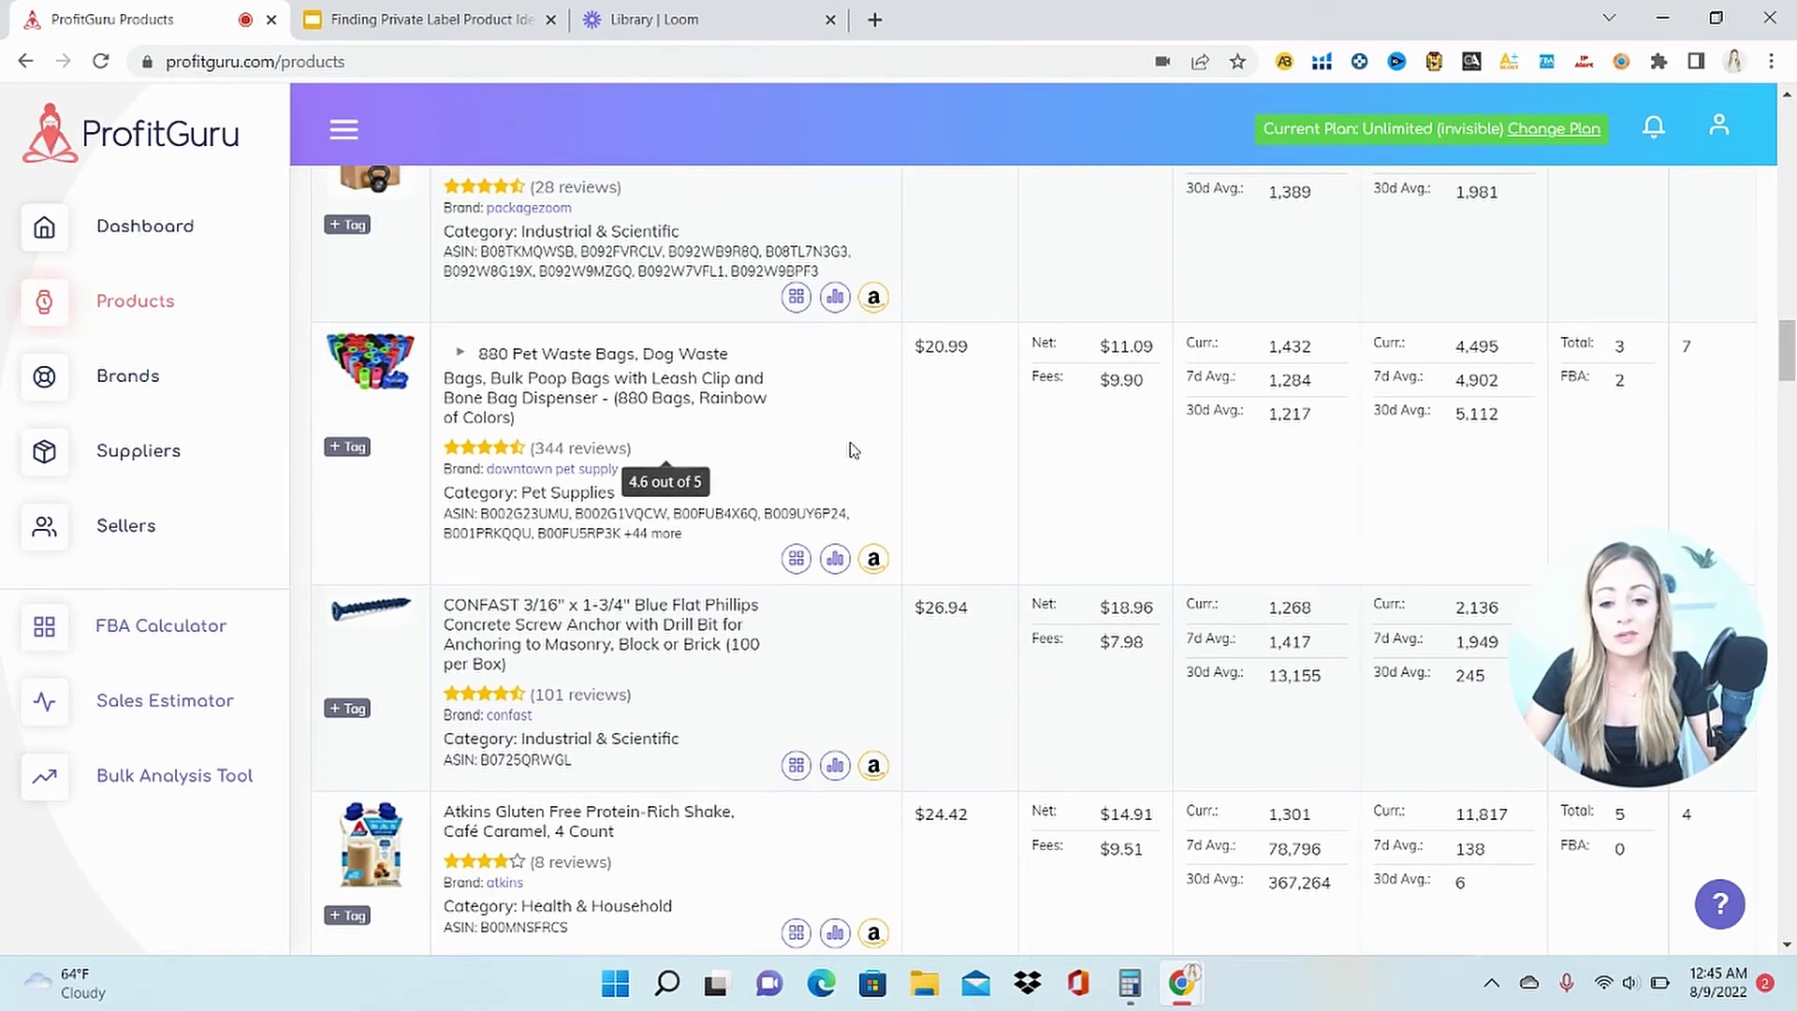
left_click(835, 561)
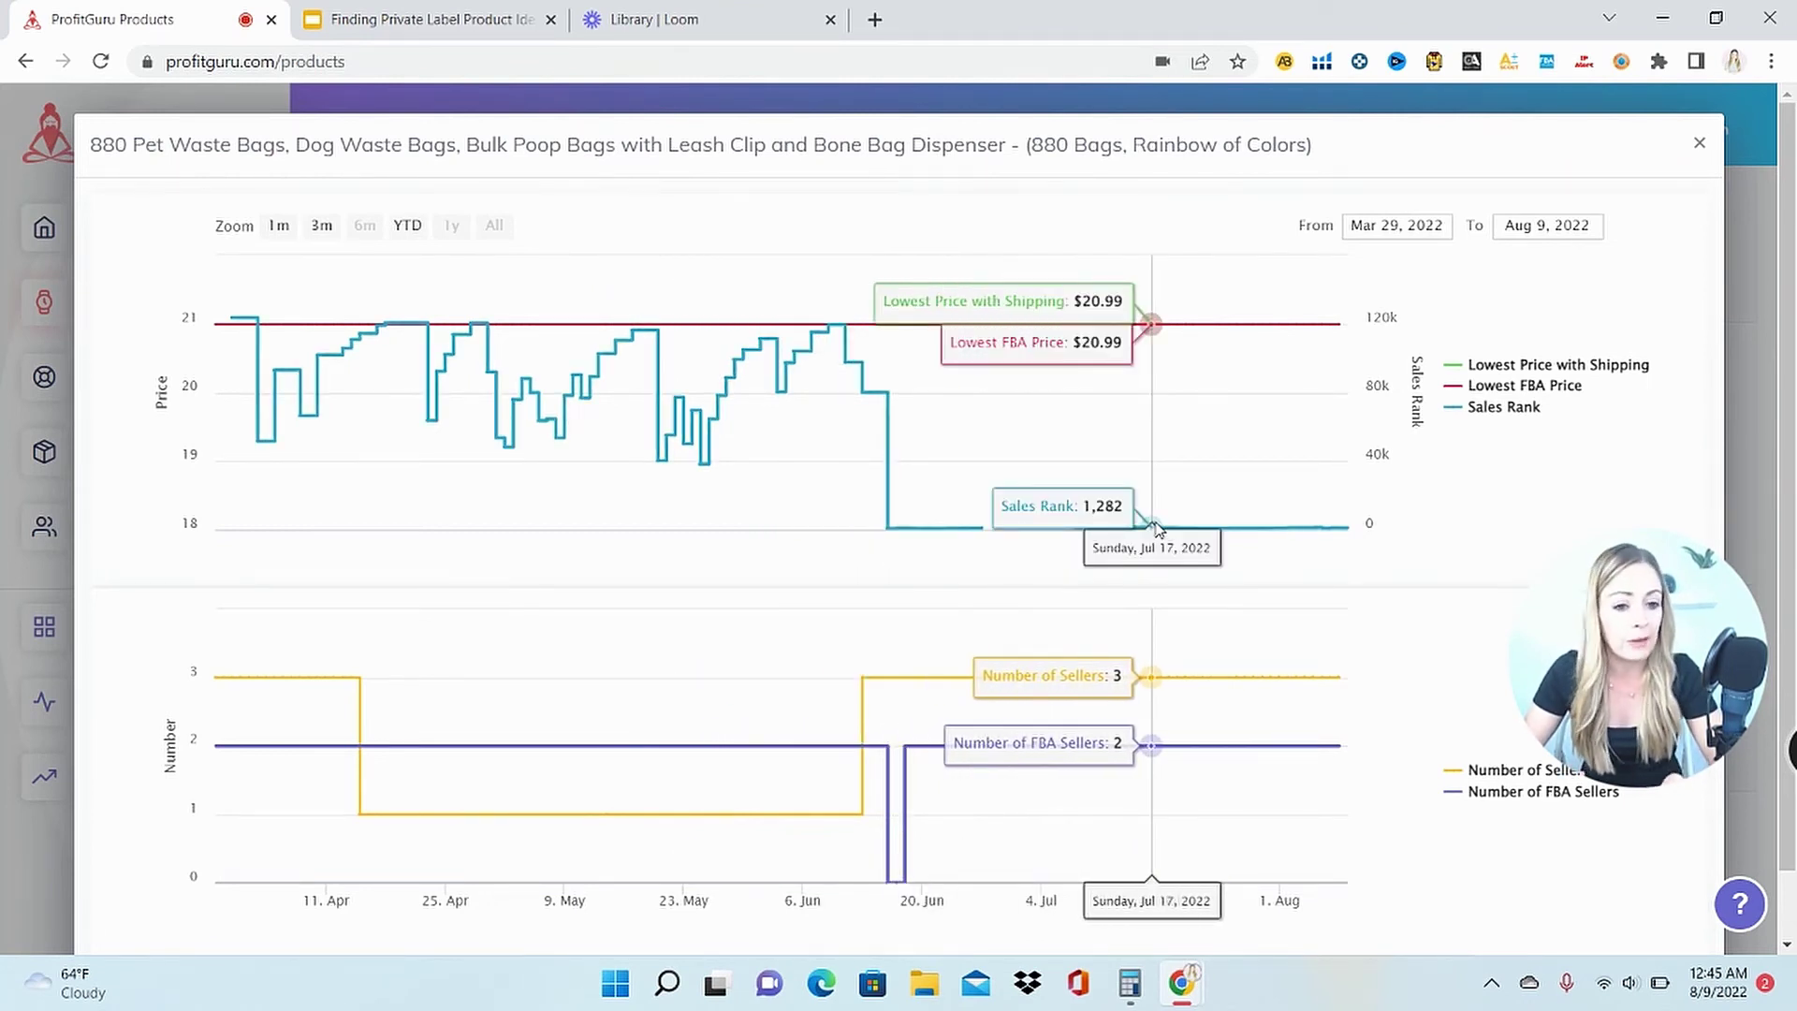
key("Escape")
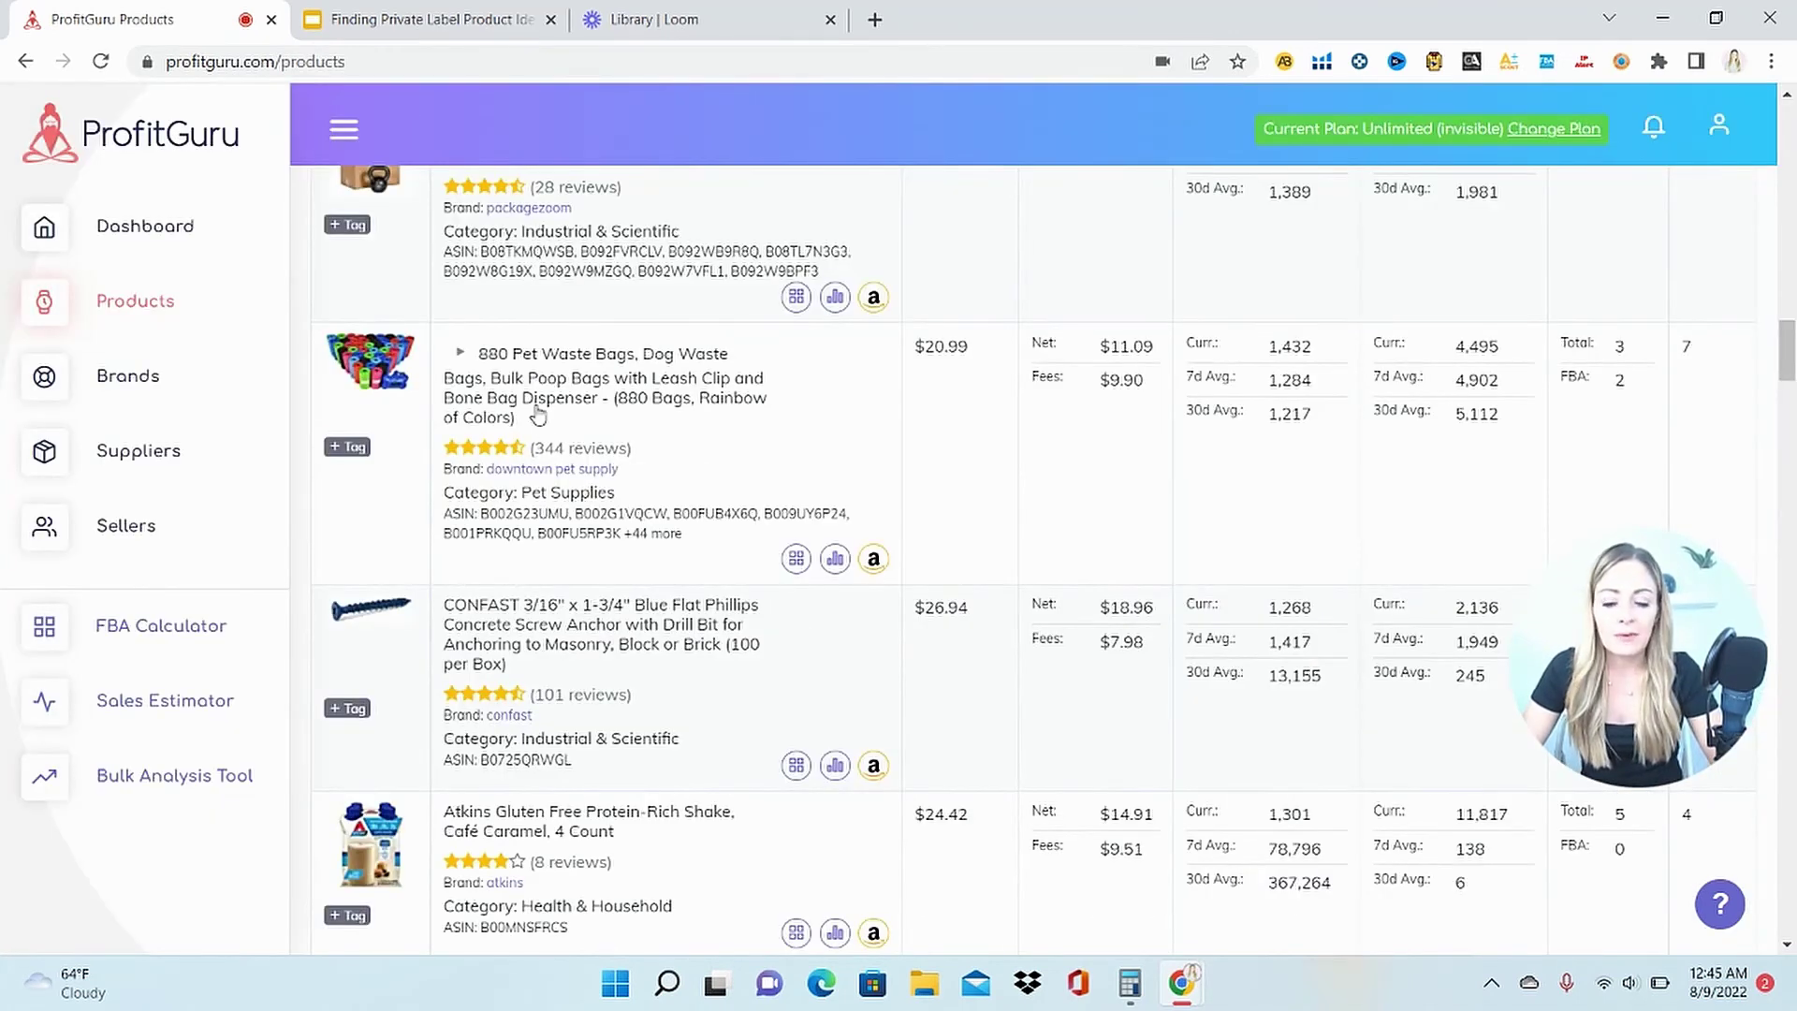
Step: Open the 880 Pet Waste Bags listing on Amazon and look through its product images
left_click(873, 559)
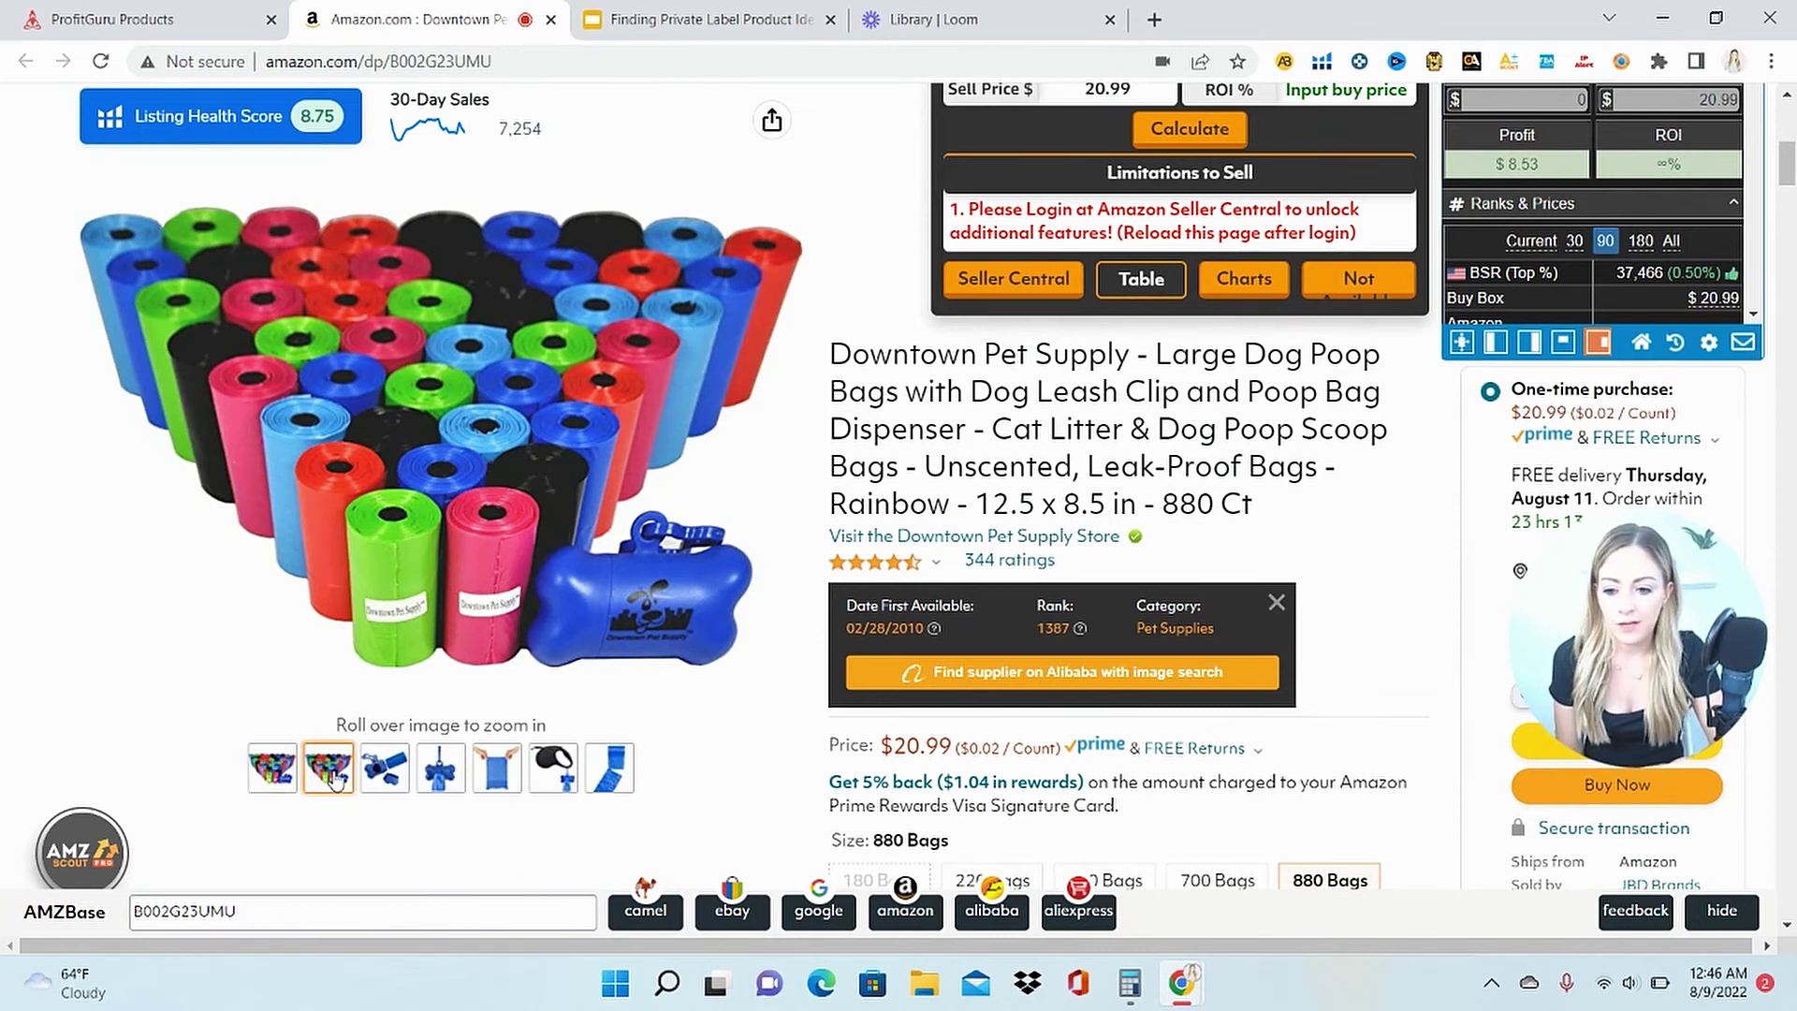
mouse_move(382, 769)
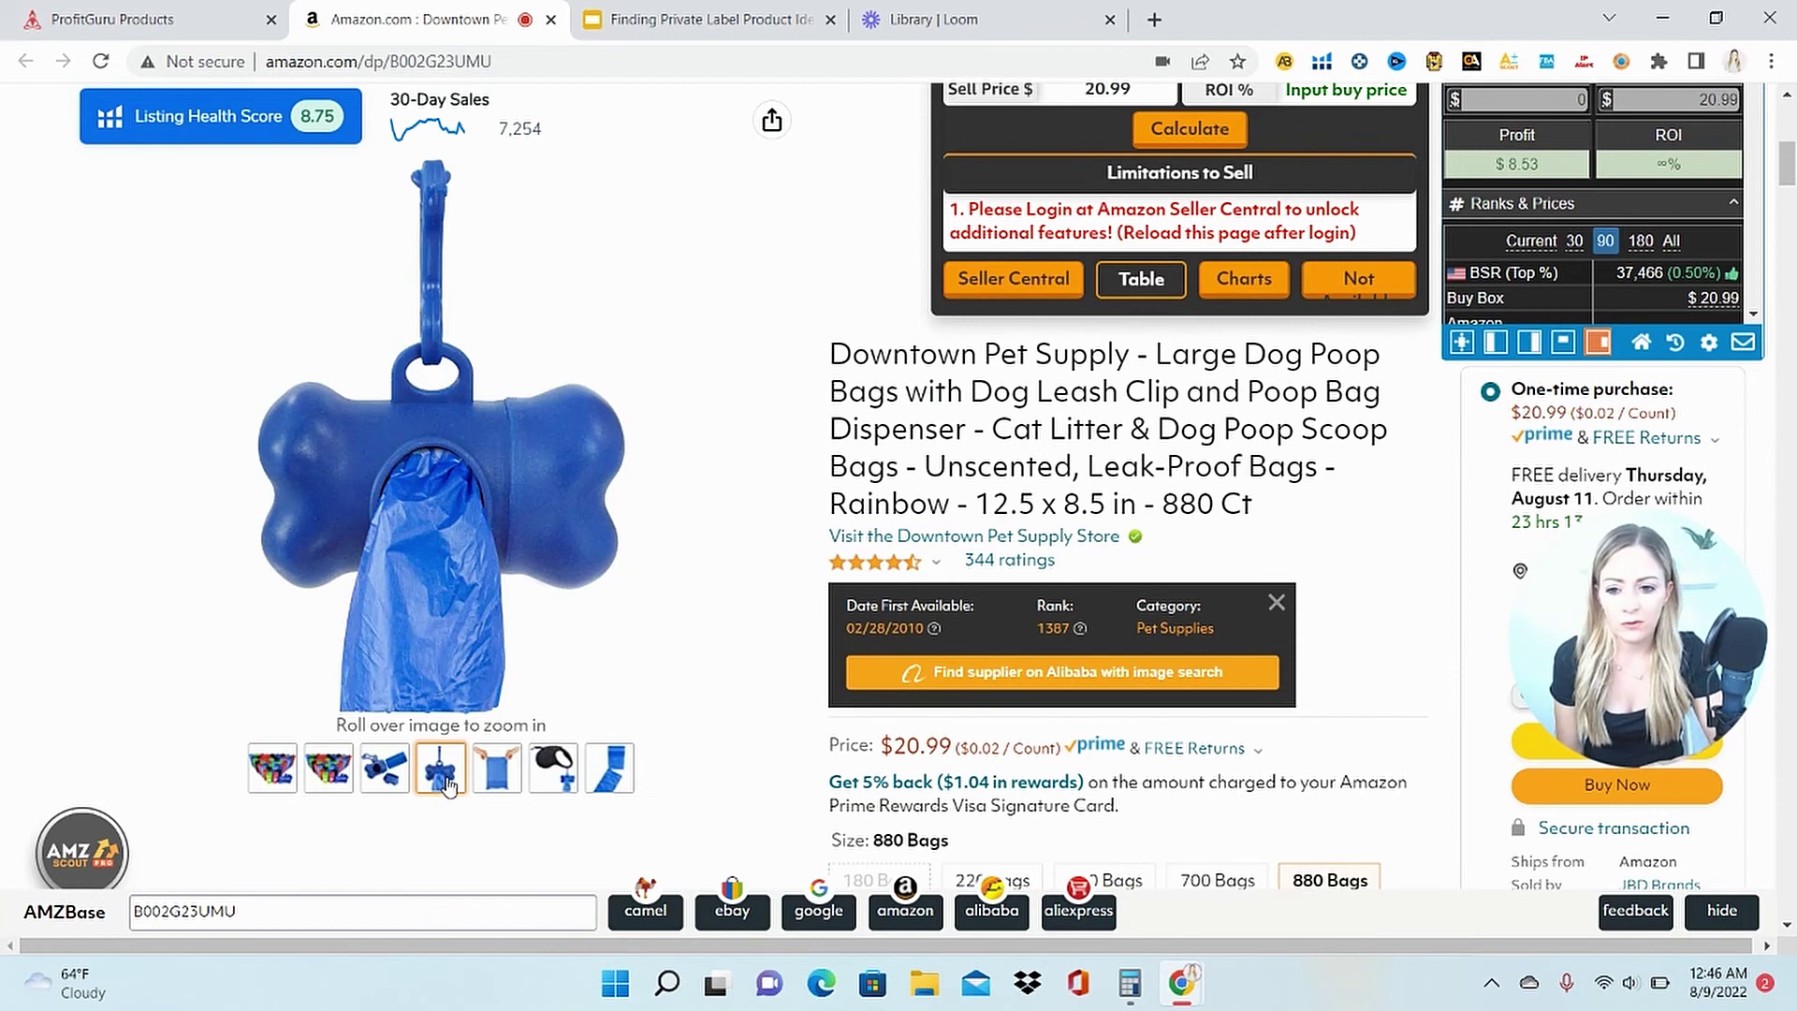
mouse_move(506, 784)
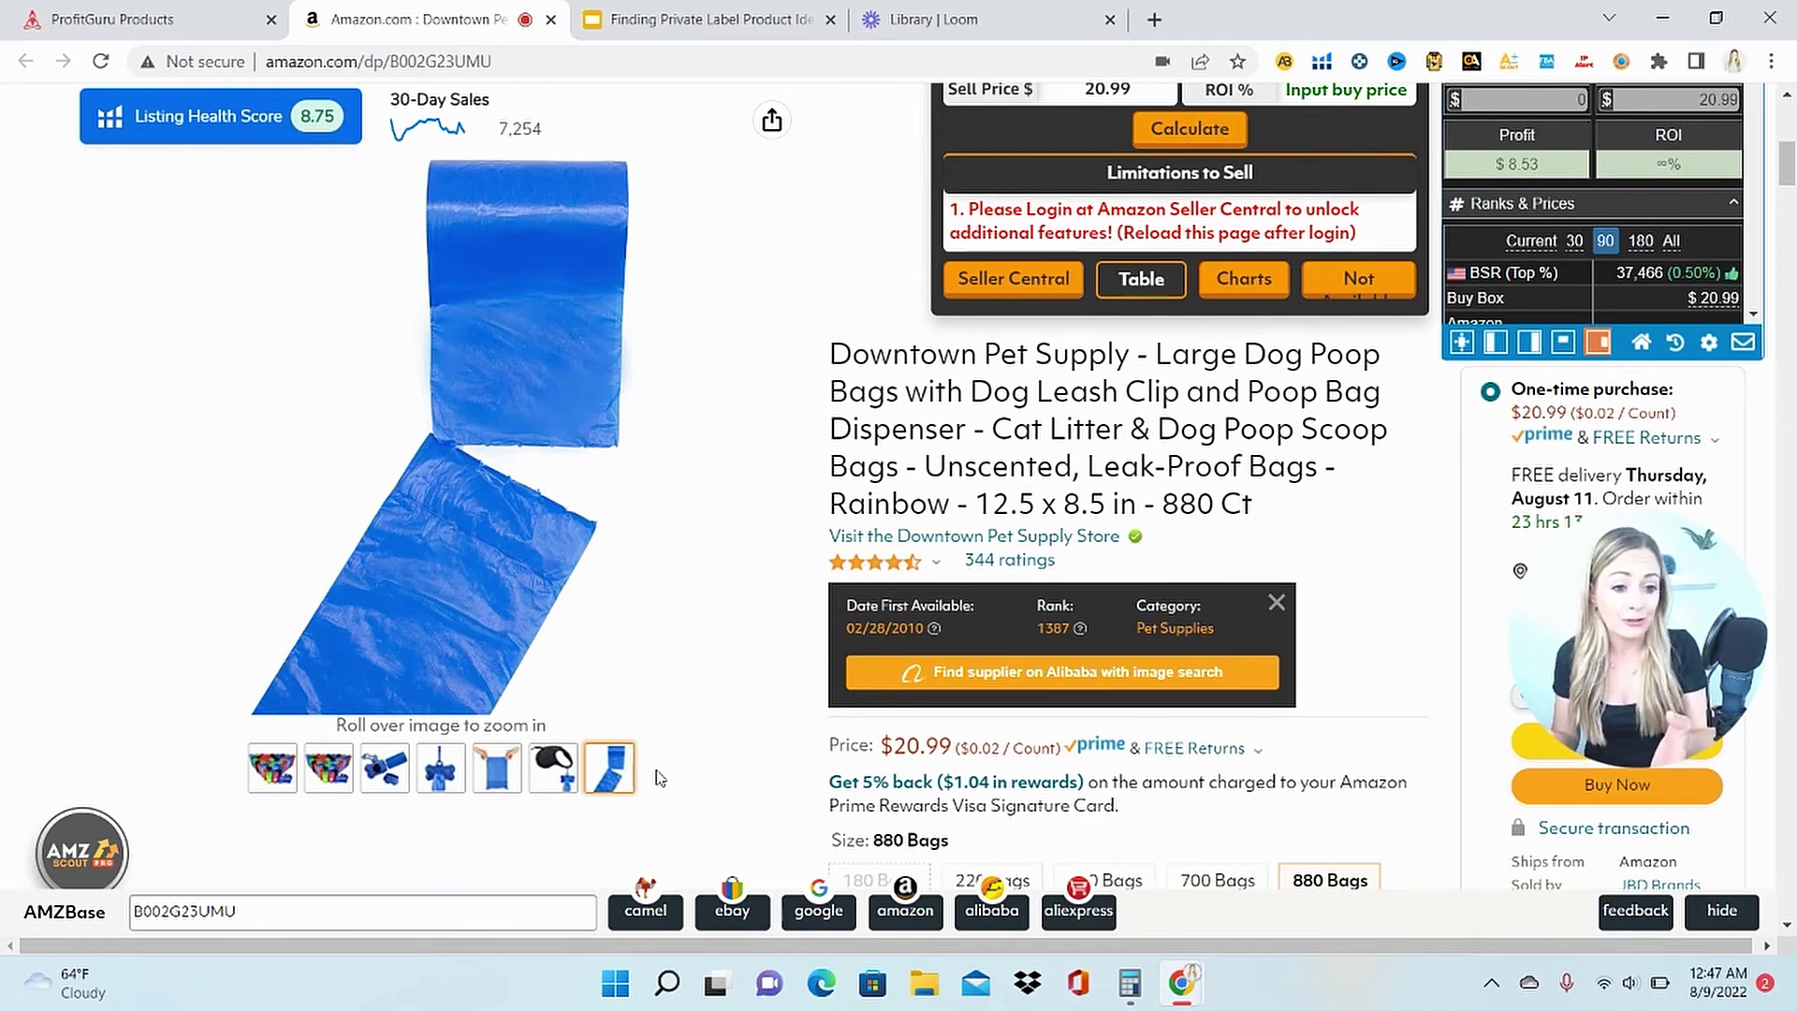
Step: Go through the Amazon listing to its customer reviews, filter them to one star only and read the complaints
scroll(658, 777, "down", 12)
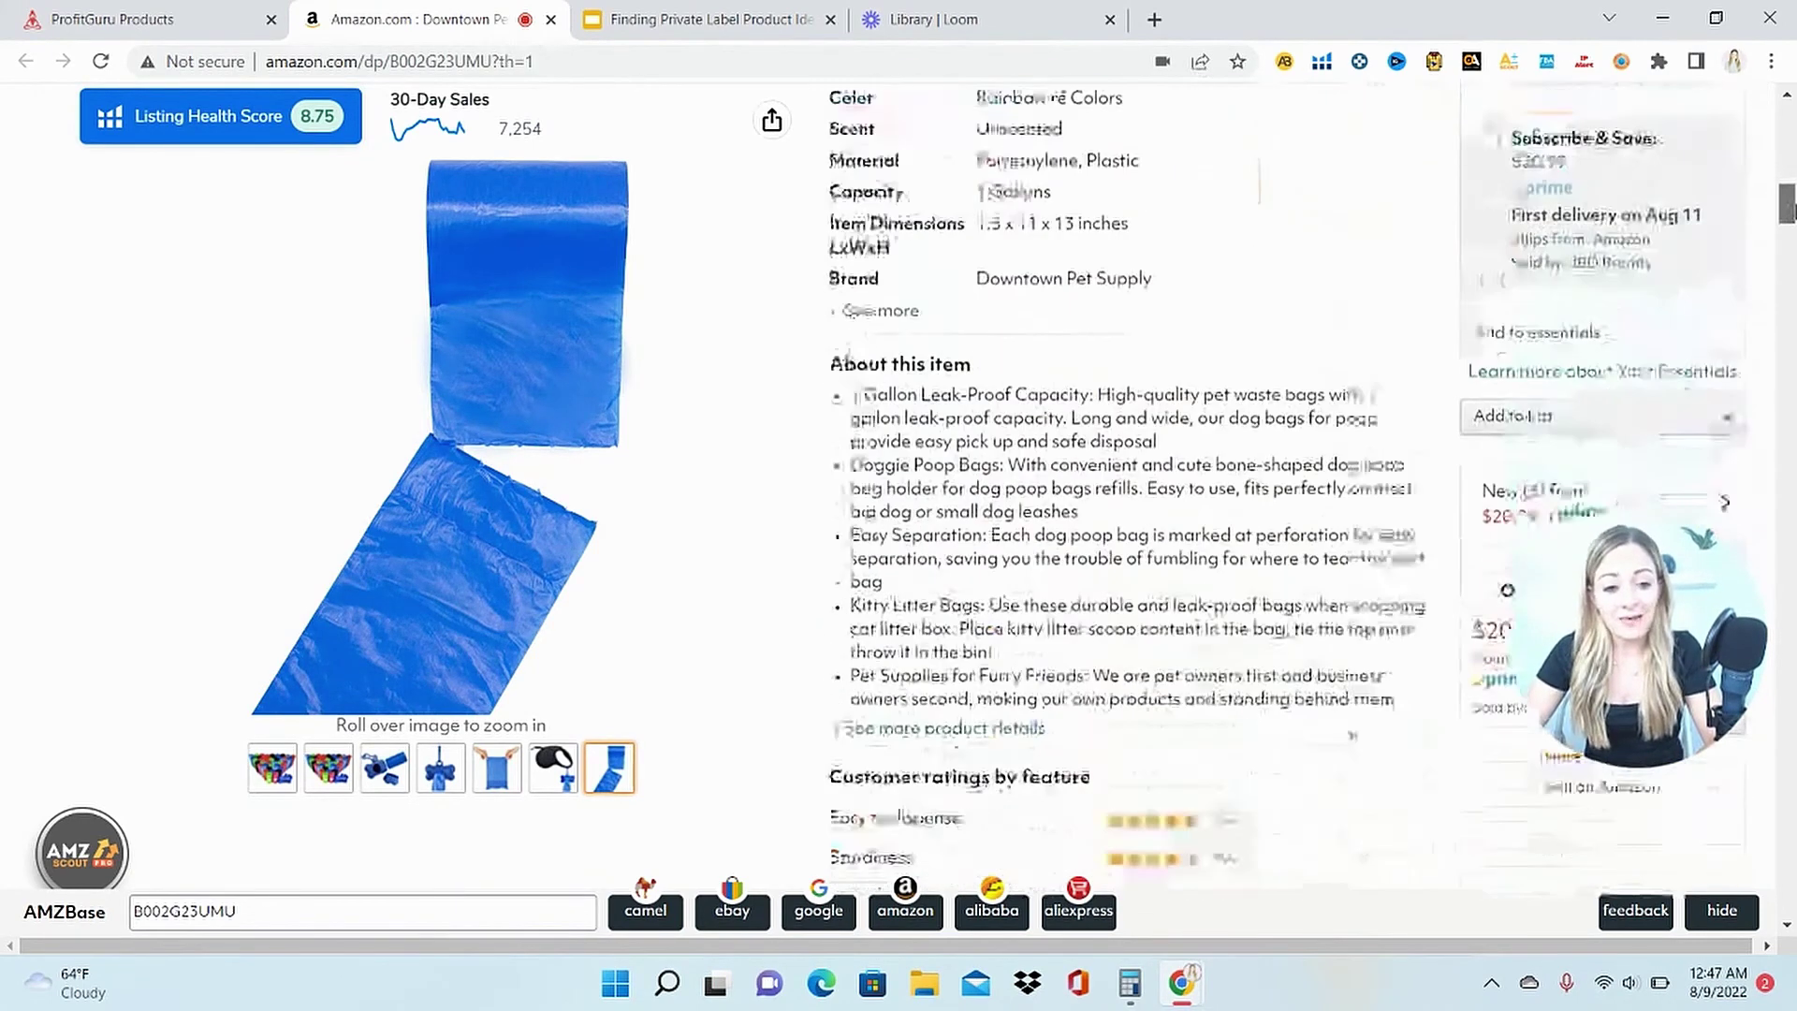
scroll(361, 874, "down", 15)
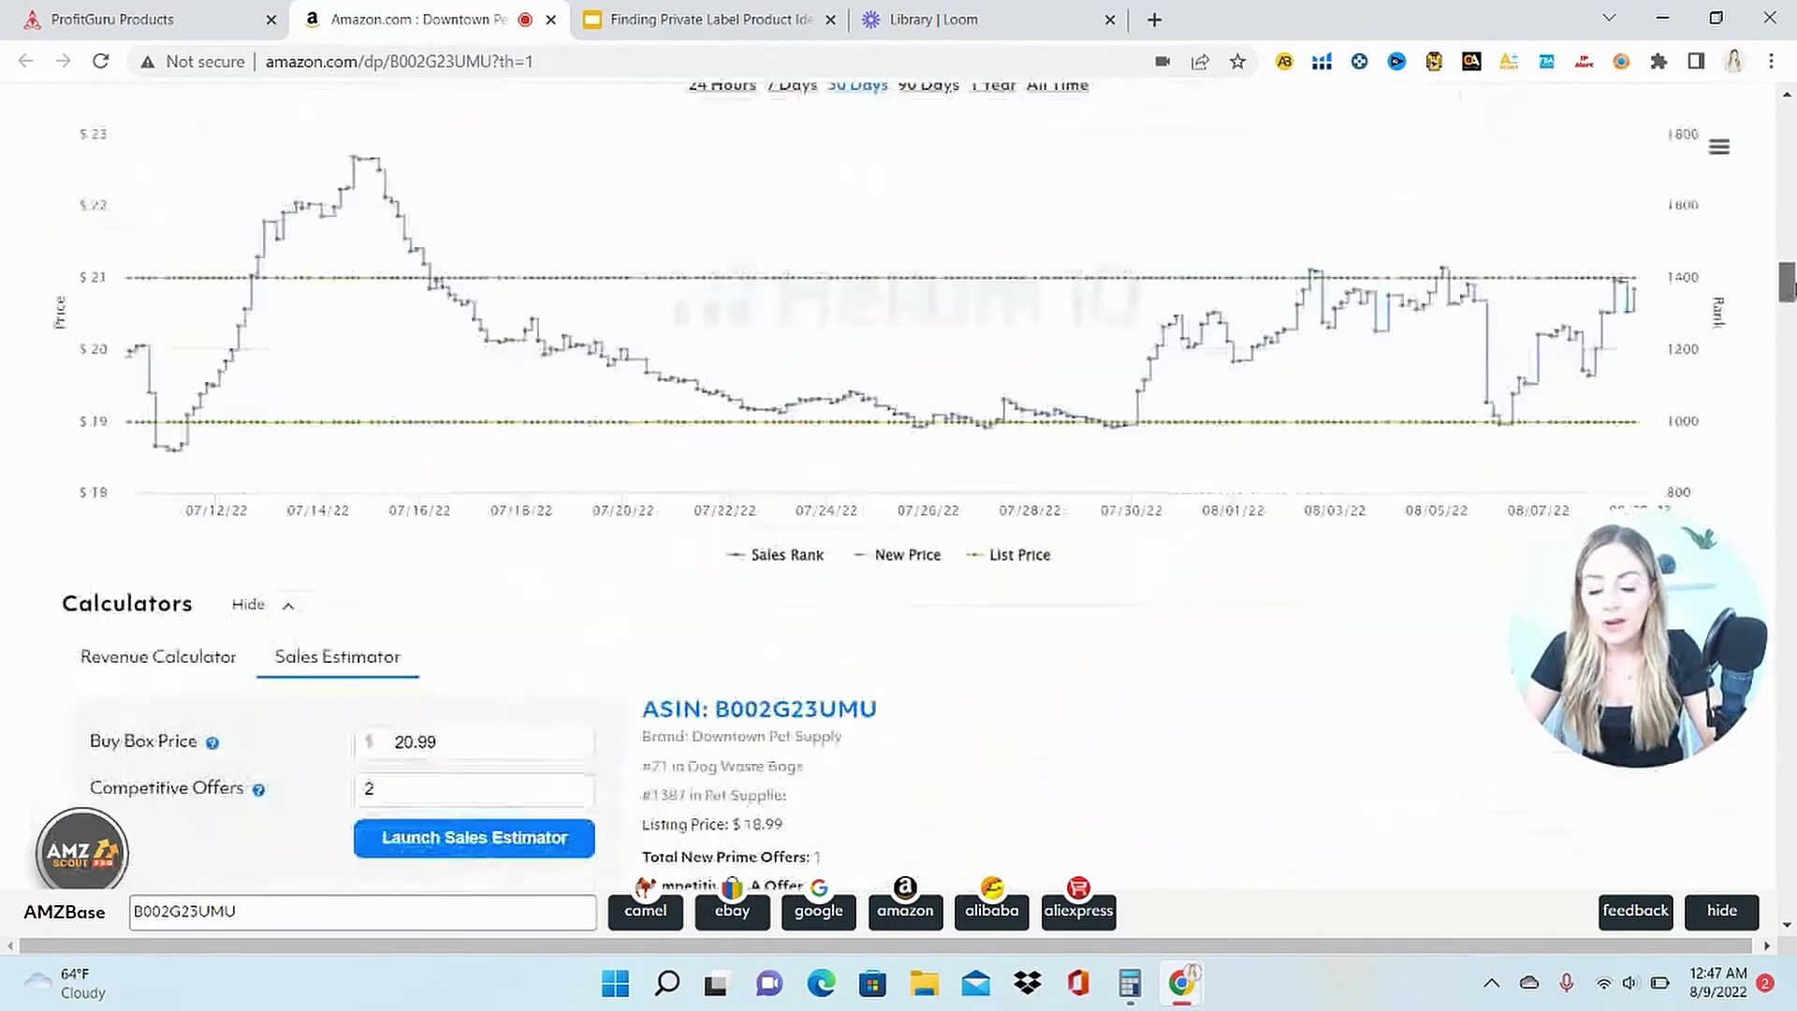
scroll(458, 348, "down", 15)
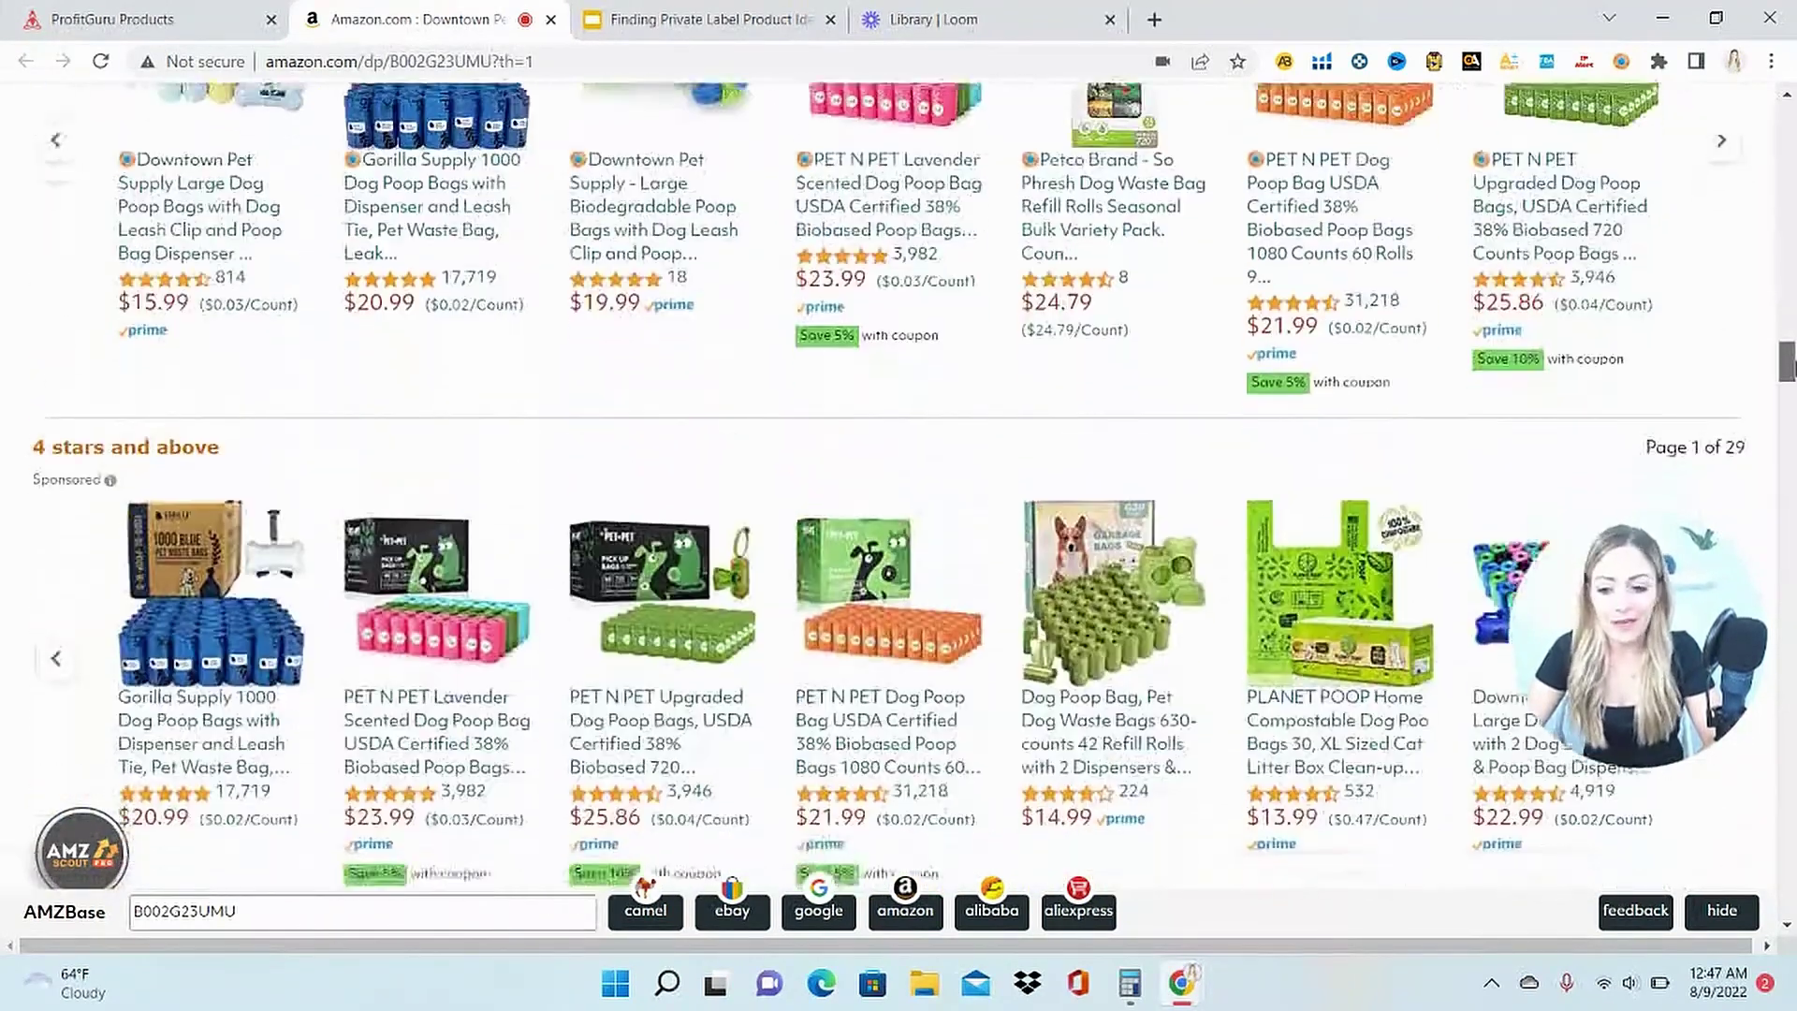
left_click_drag(1789, 366, 1790, 667)
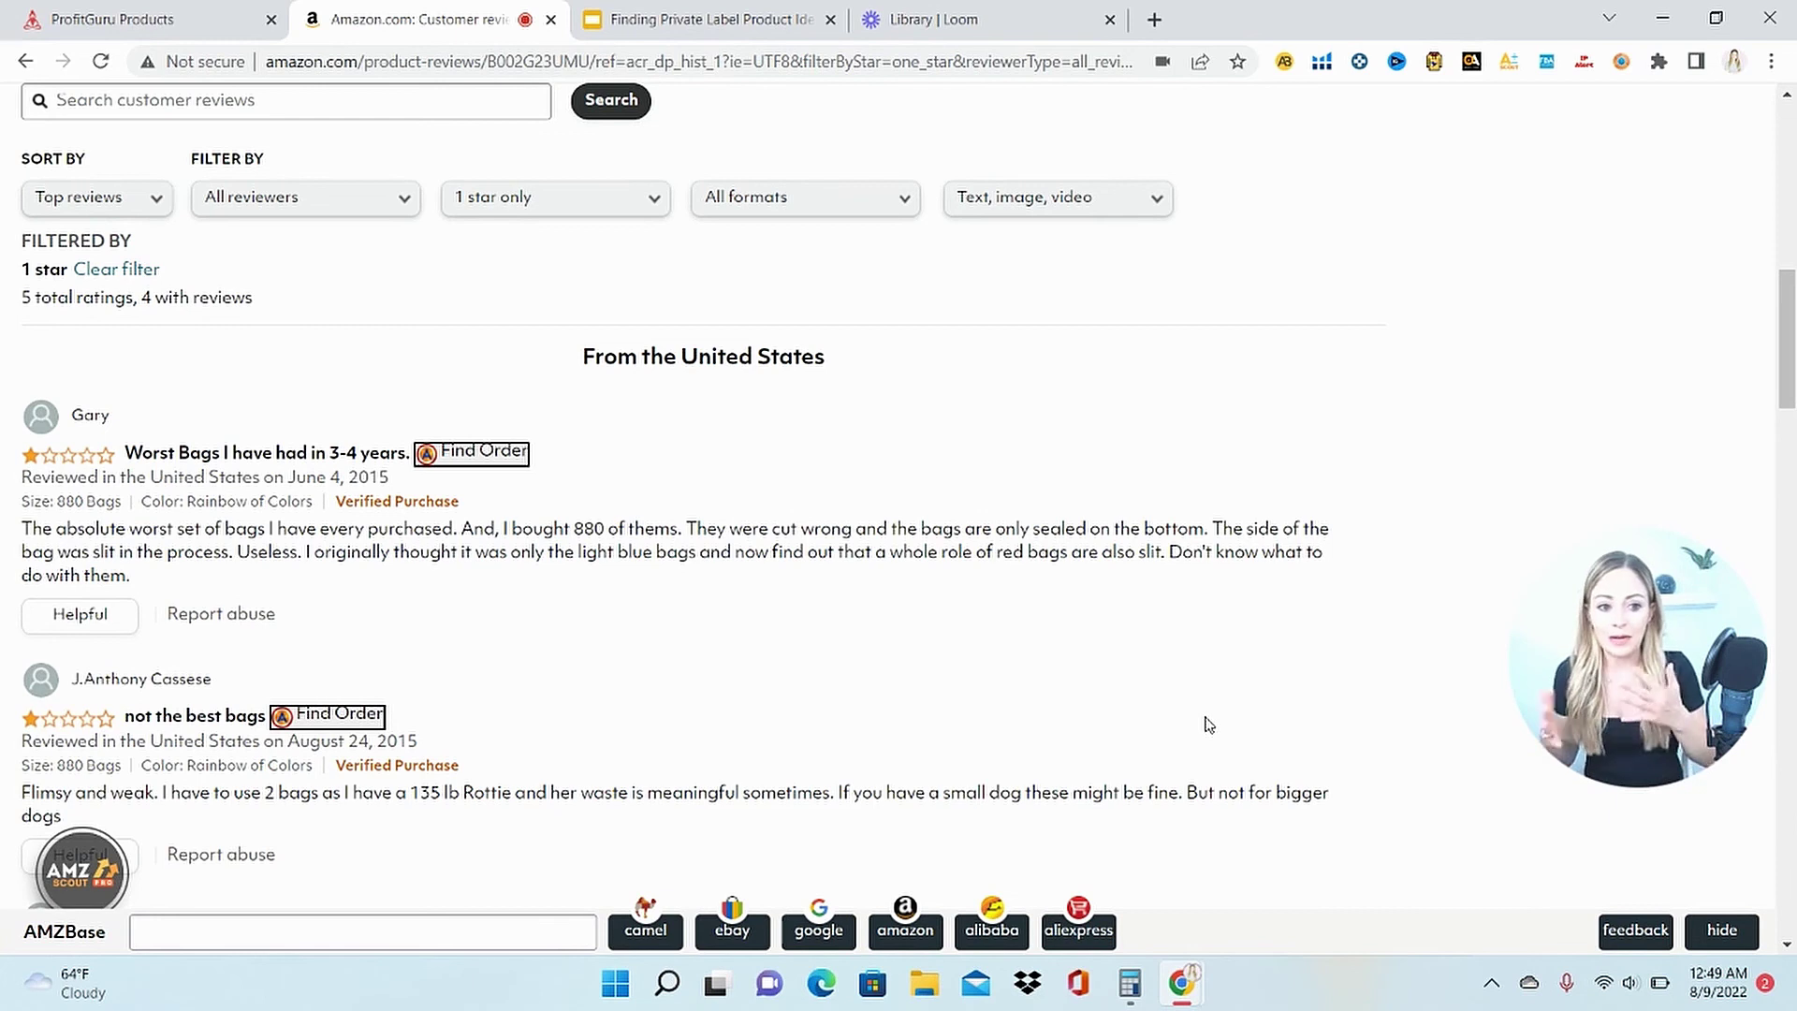
scroll(1208, 723, "down", 4)
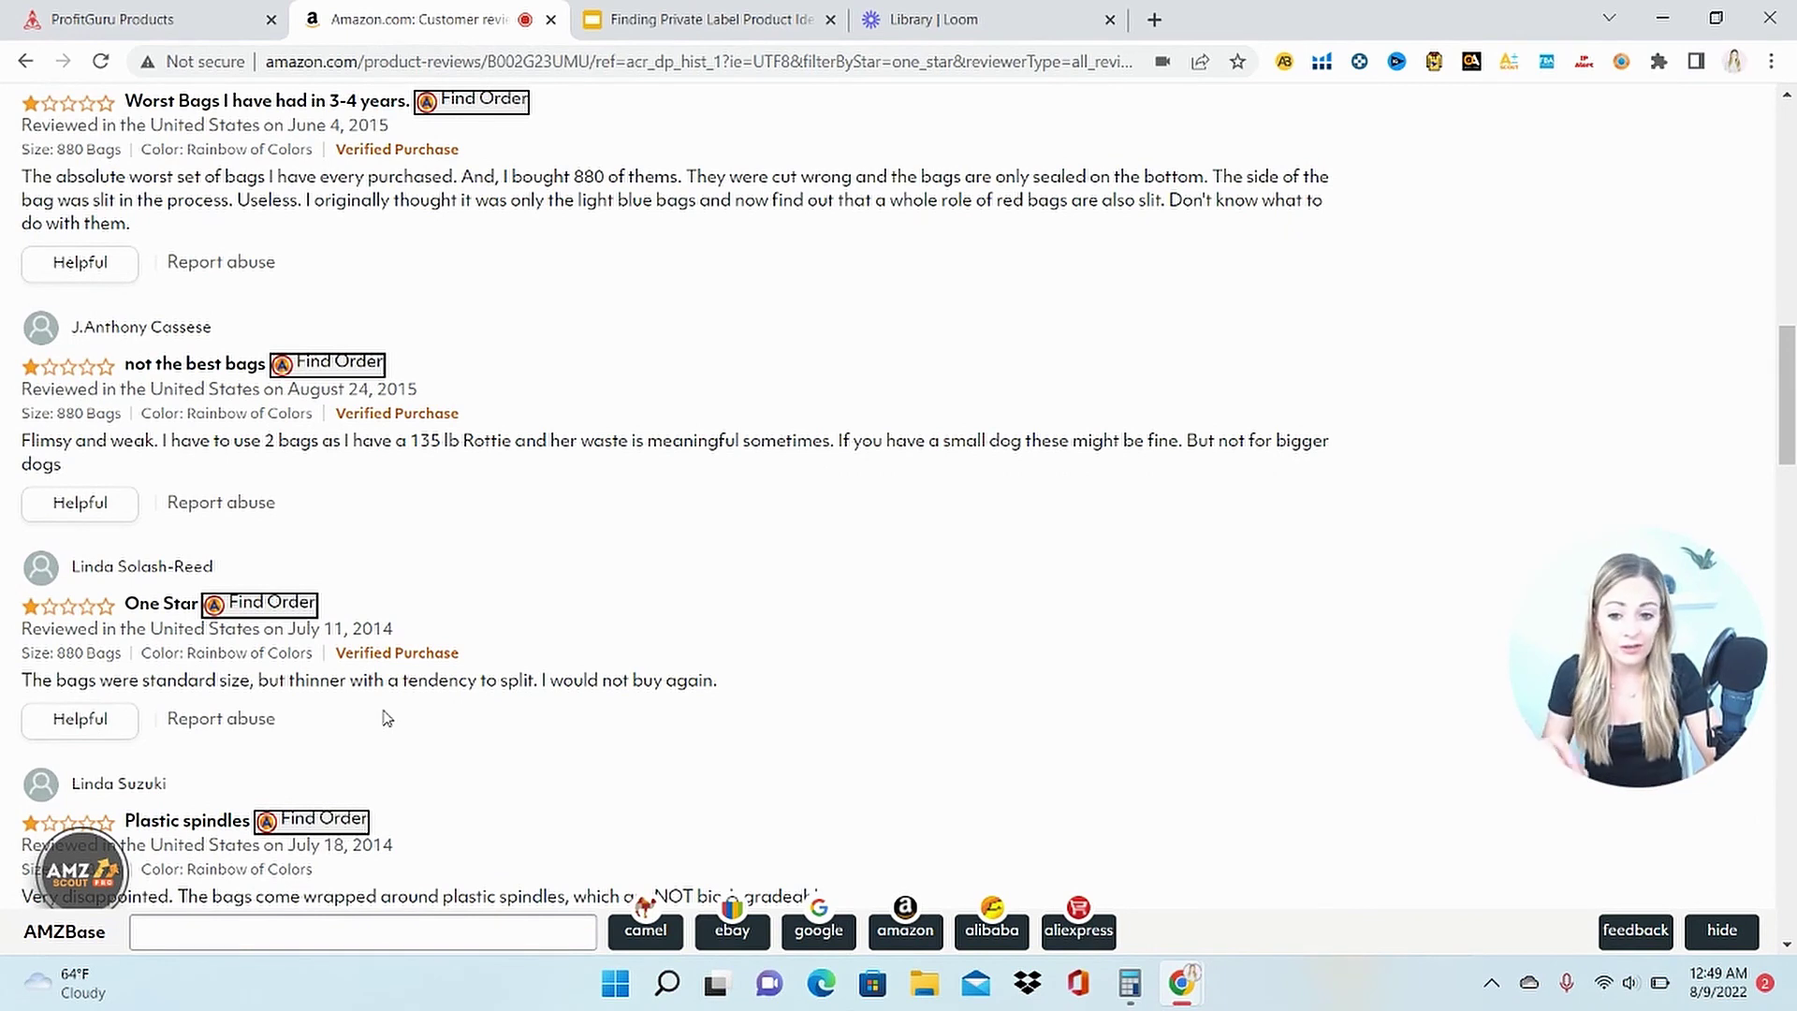
left_click_drag(1790, 415, 1789, 461)
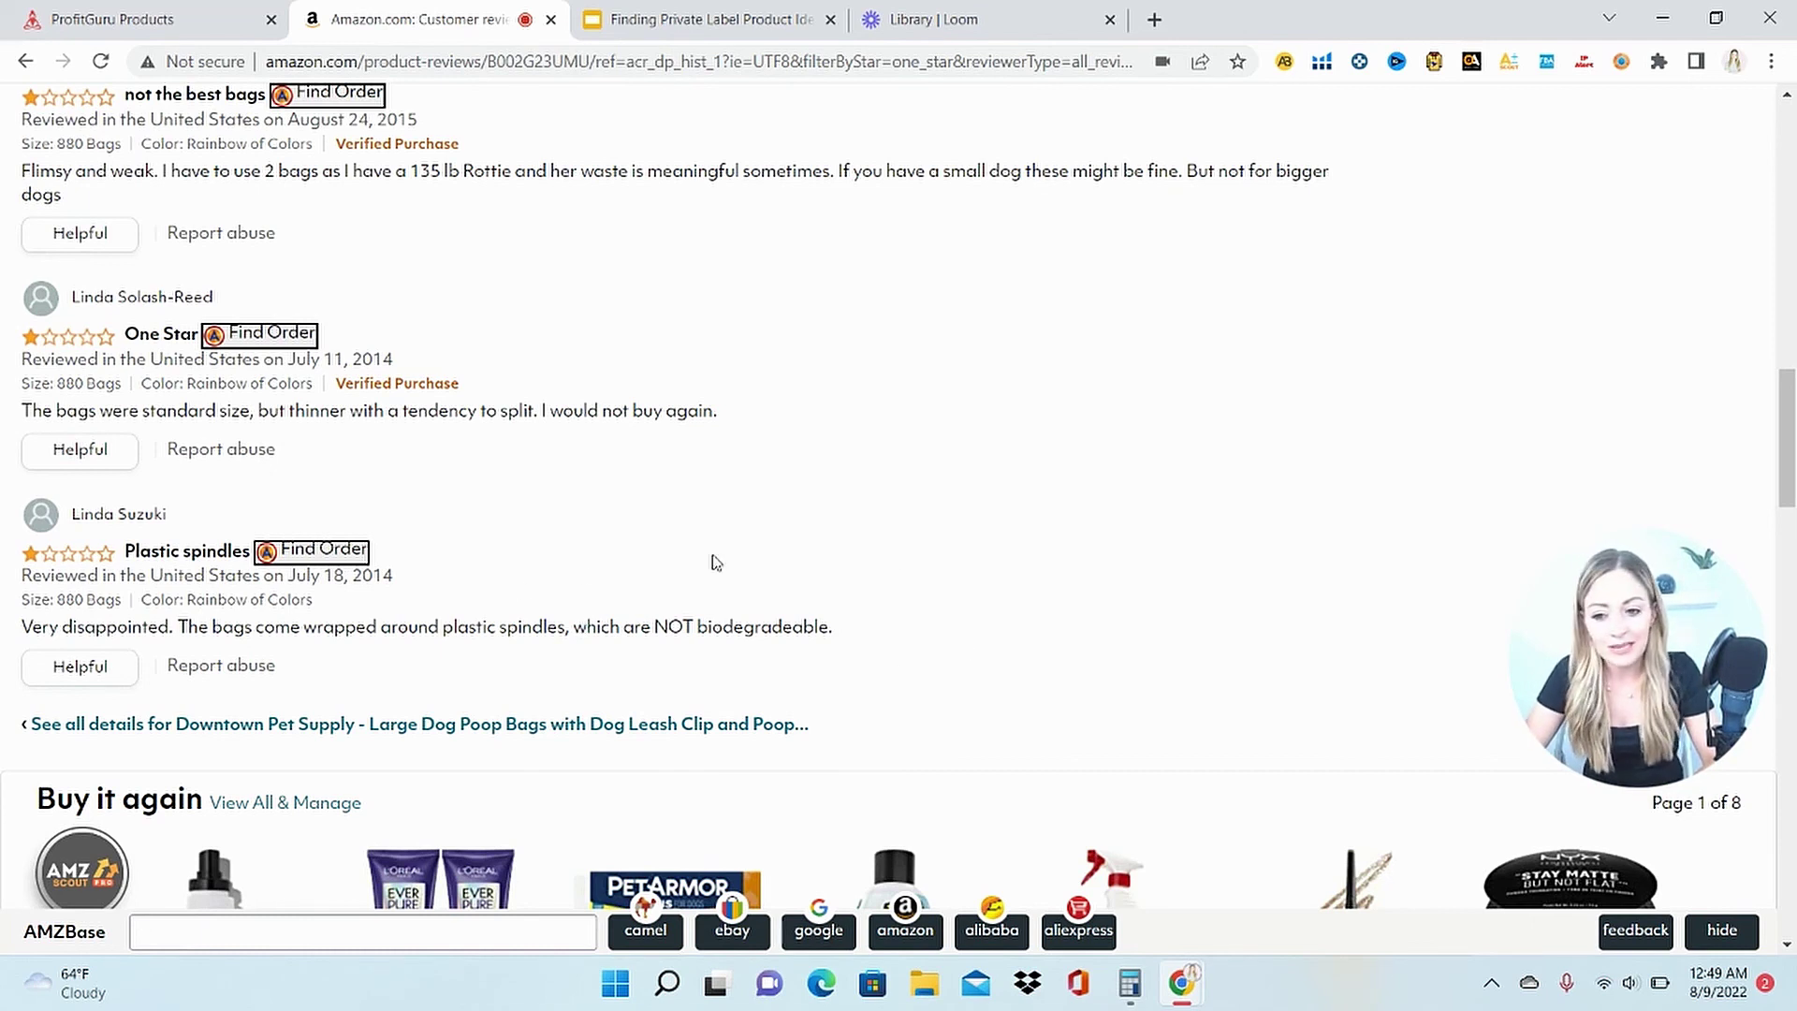
Step: Switch the customer review filter to two stars only and read those reviews
scroll(253, 458, "up", 15)
left_click(45, 455)
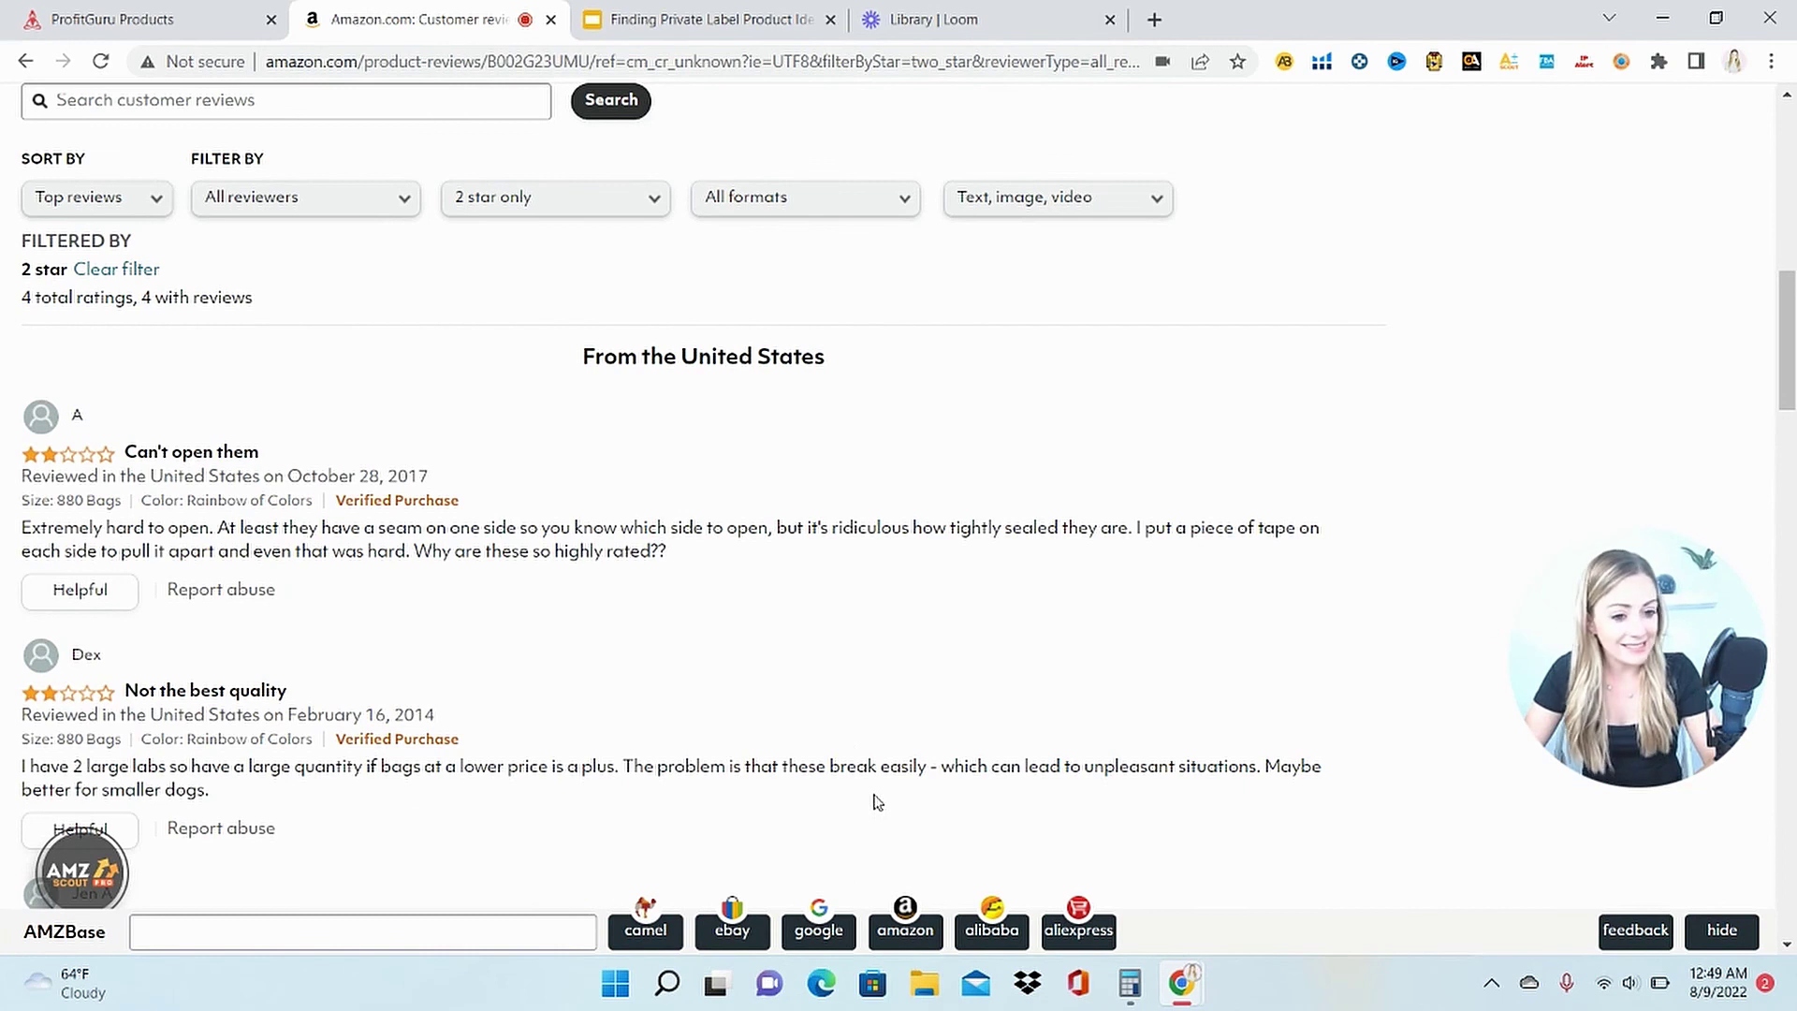
scroll(1557, 409, "down", 5)
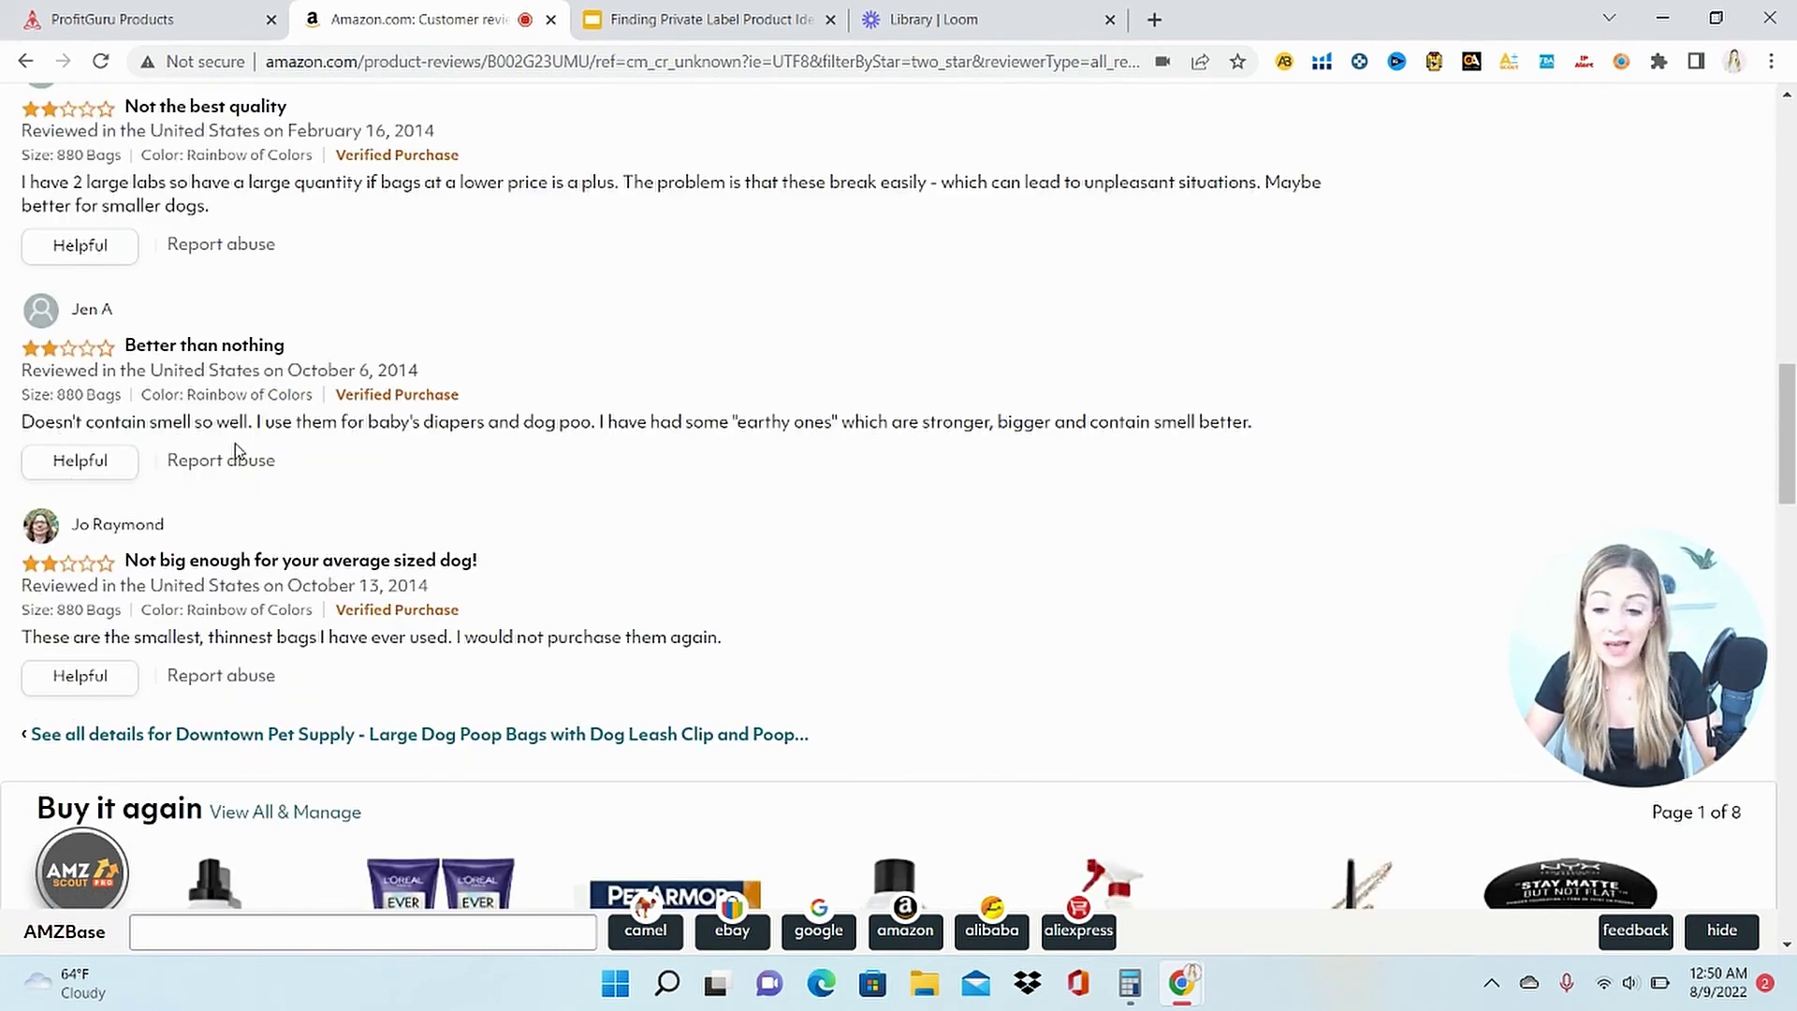